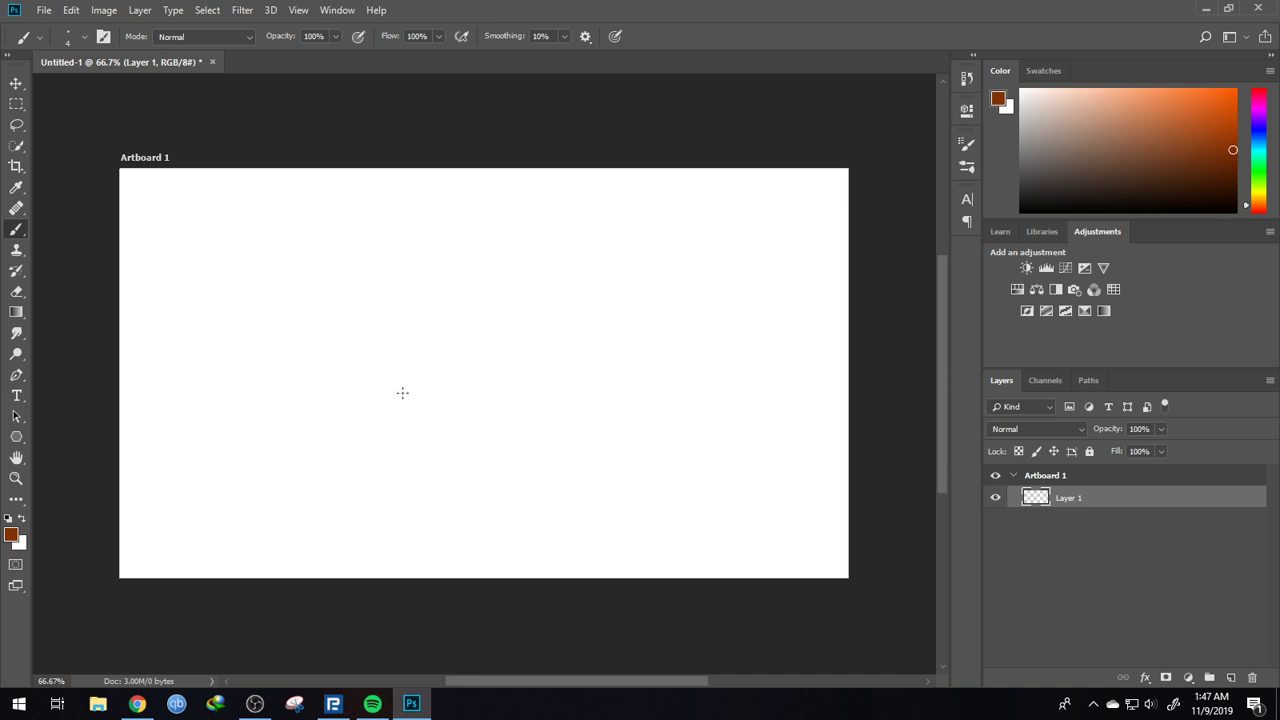
- Draw a narrow, slightly curved brown palm trunk with short bark marks reaching the artboard's lower edge, and switch the brush colour to dark green
drag(402, 393, 384, 577)
drag(418, 386, 407, 566)
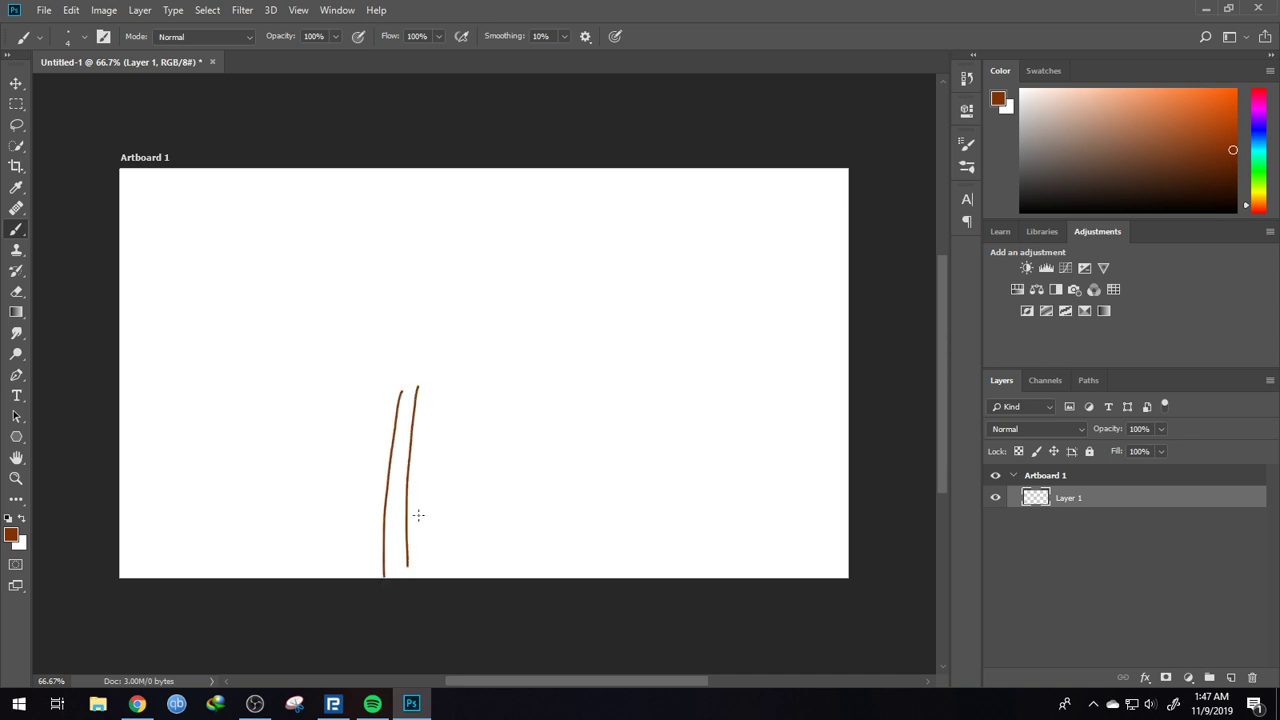
drag(408, 399, 416, 393)
drag(400, 458, 404, 552)
click(1257, 177)
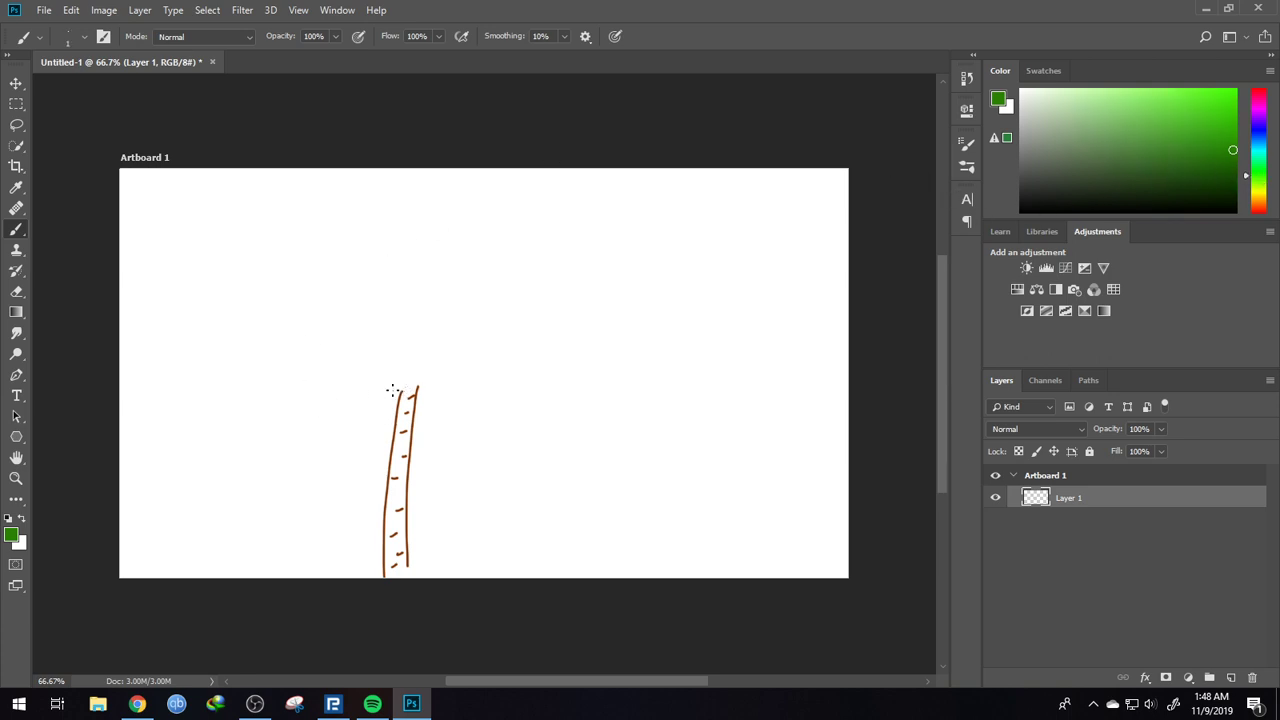
drag(403, 387, 333, 474)
key(ctrl+z)
key(bracketright)
key(bracketright)
key(bracketleft)
key(bracketleft)
drag(374, 411, 361, 446)
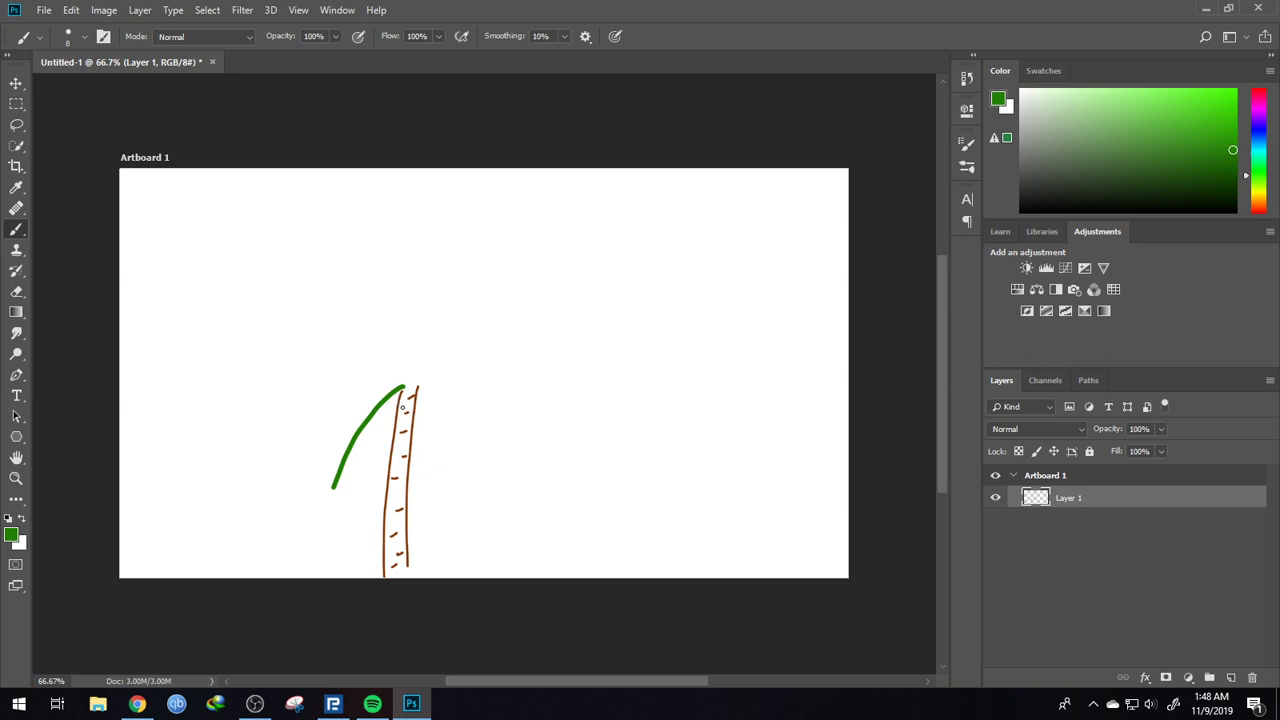
key(ctrl+z)
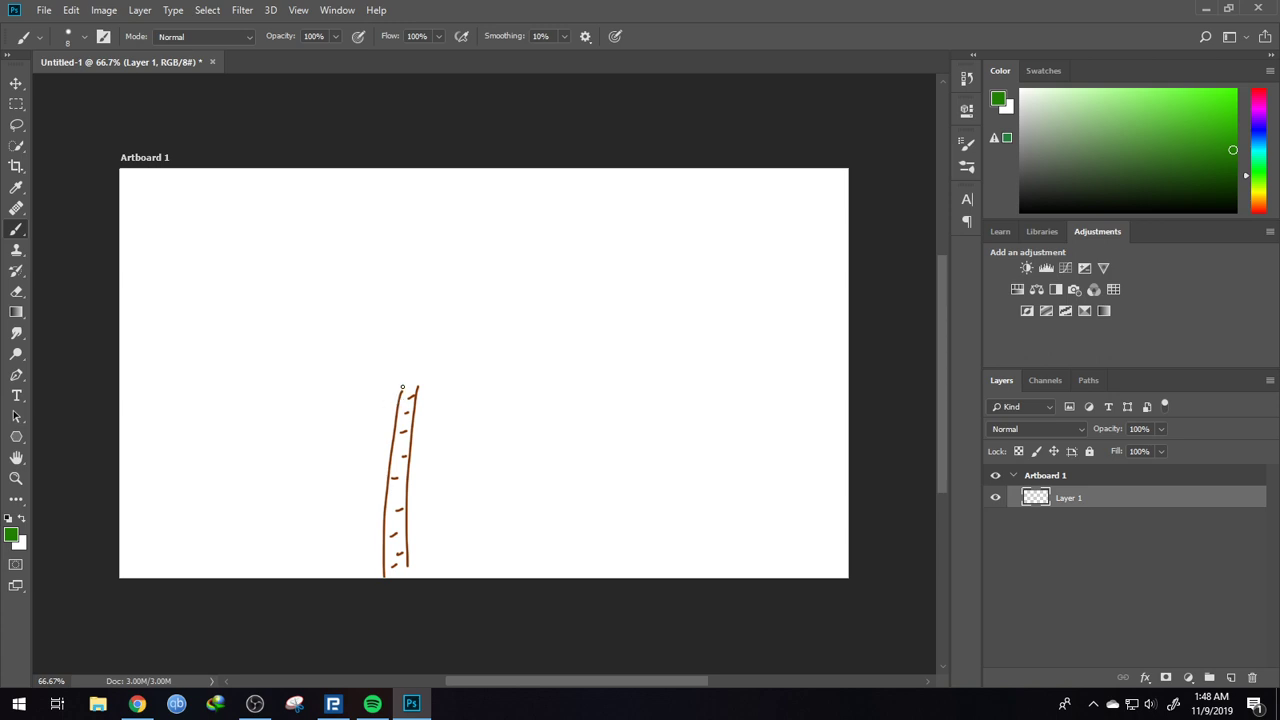
- Paint a drooping green frond down the trunk's left side, with an 8 px spine and fine leaflets on both sides
drag(402, 387, 348, 484)
mouse_move(402, 387)
mouse_down()
mouse_move(362, 409)
mouse_move(401, 387)
mouse_move(362, 424)
mouse_move(340, 494)
mouse_up()
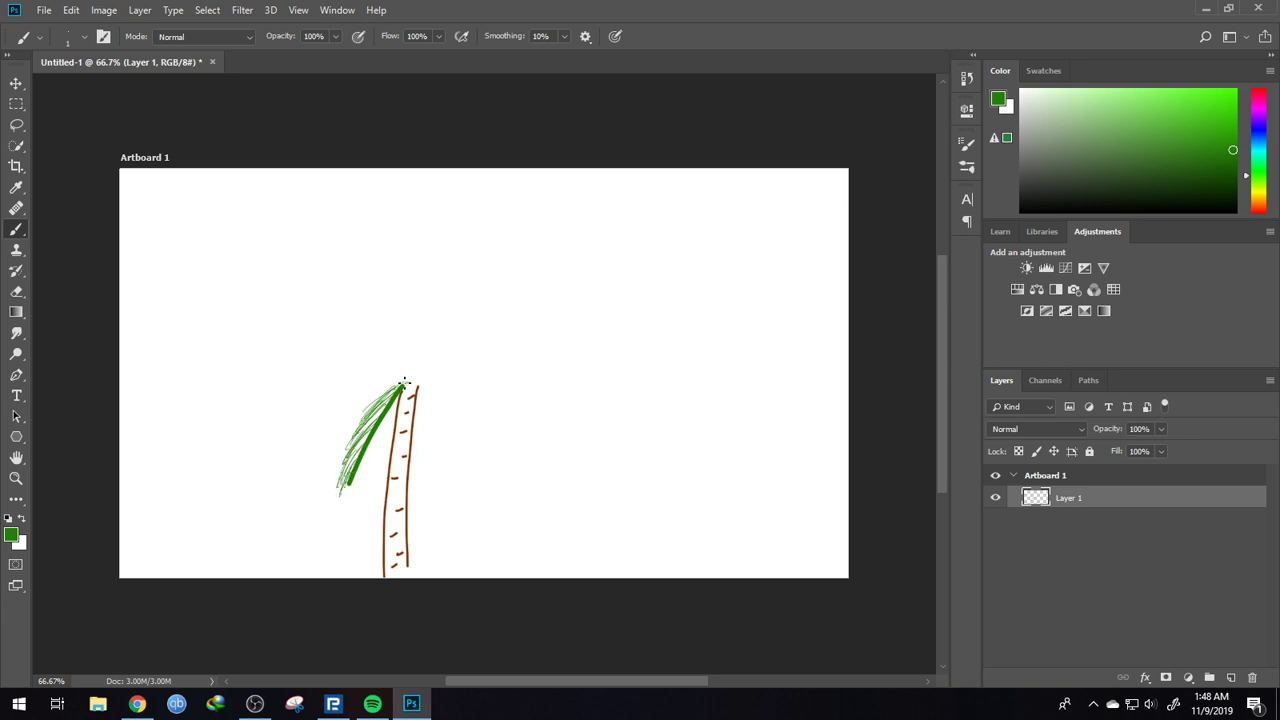
mouse_move(404, 383)
mouse_down()
mouse_move(400, 430)
mouse_move(400, 410)
mouse_move(382, 458)
mouse_move(379, 426)
mouse_move(374, 477)
mouse_move(368, 446)
mouse_move(364, 486)
mouse_move(375, 453)
mouse_move(362, 430)
mouse_move(346, 472)
mouse_move(360, 450)
mouse_up()
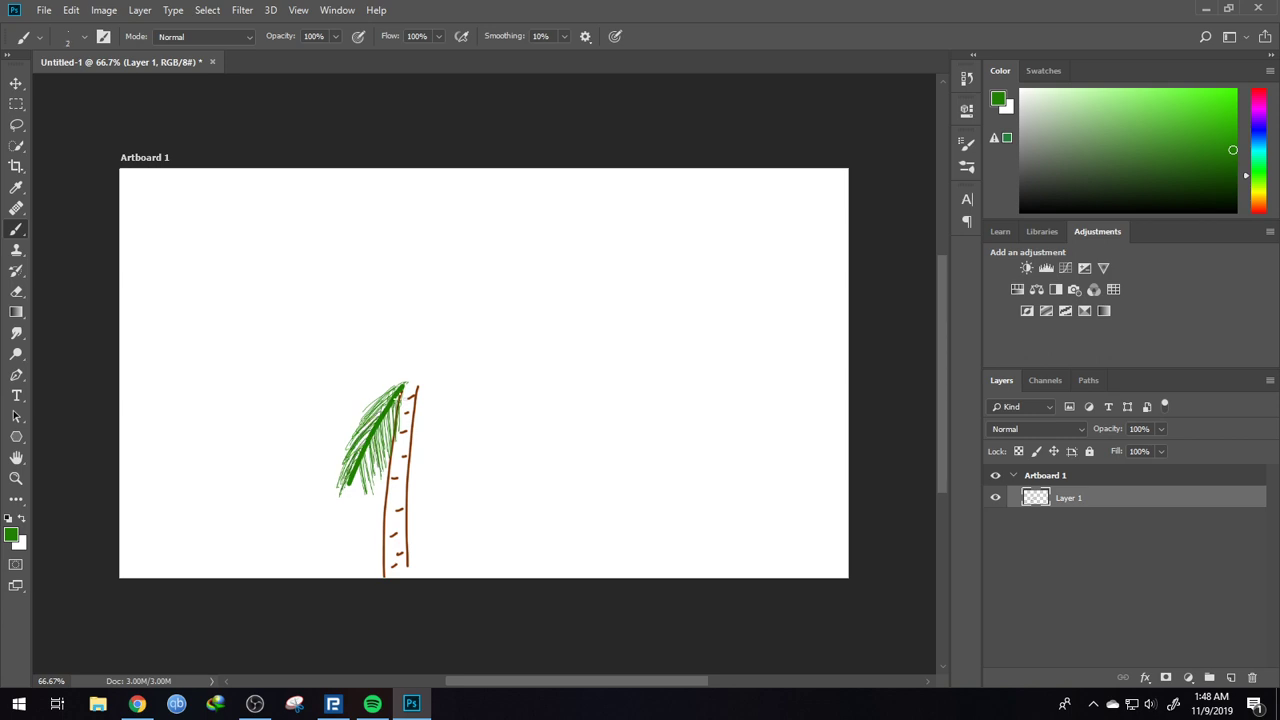
mouse_move(404, 394)
mouse_down()
mouse_move(394, 456)
mouse_move(381, 436)
mouse_move(359, 478)
mouse_up()
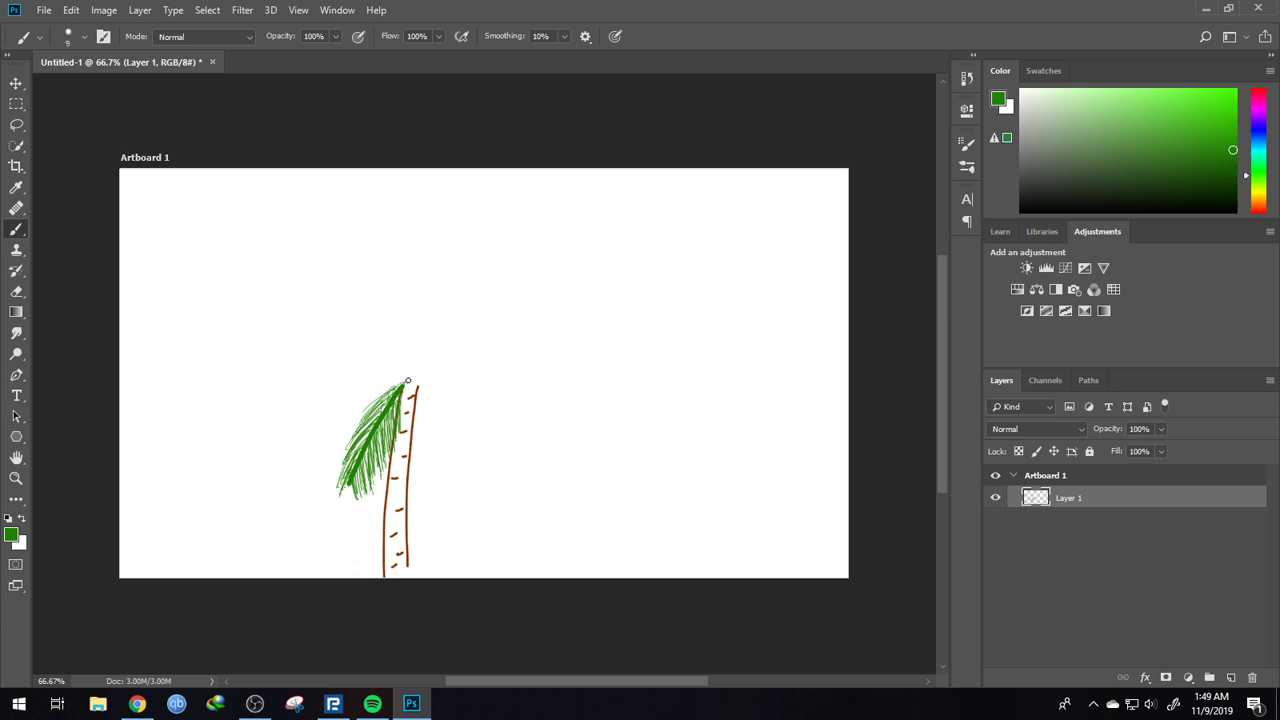
- Paint a second green frond arching left from the trunk's top, with a thick curved spine and fine leaflets
drag(407, 381, 321, 406)
key(ctrl+z)
key(bracketleft)
mouse_move(409, 381)
mouse_down()
mouse_move(339, 403)
mouse_move(320, 428)
mouse_up()
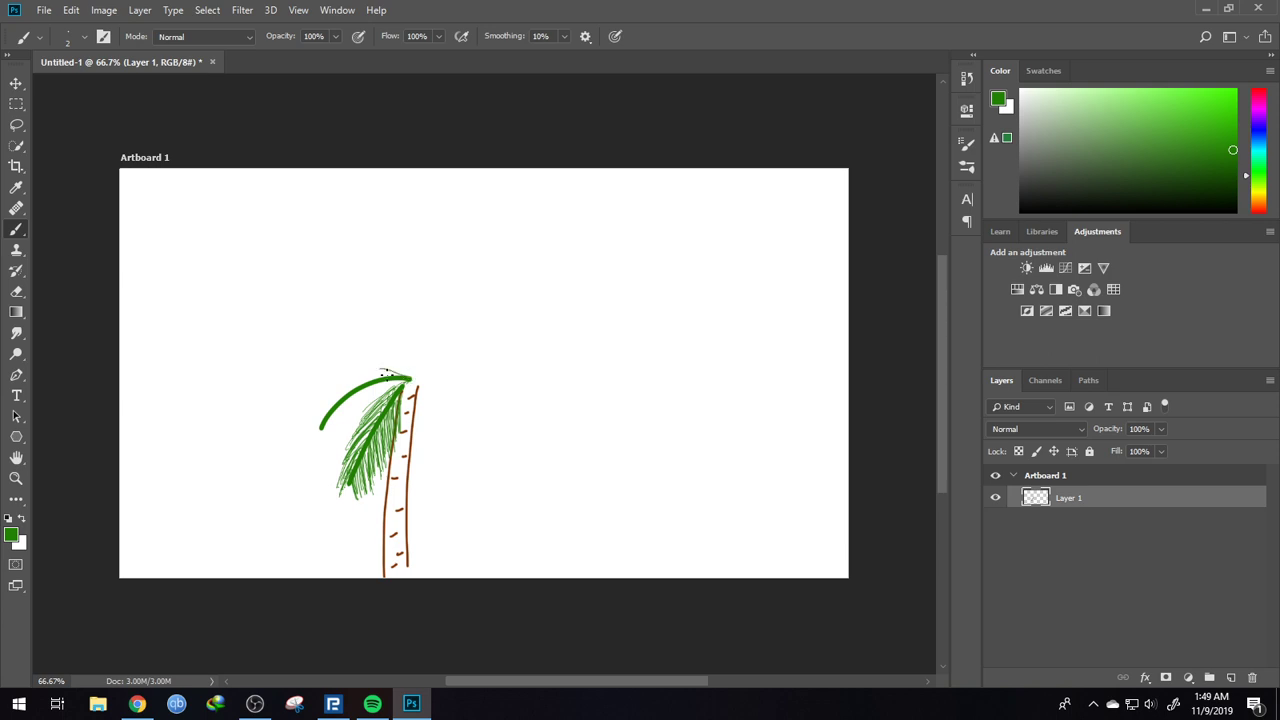
mouse_move(409, 373)
mouse_down()
mouse_move(353, 379)
mouse_move(398, 374)
mouse_move(342, 387)
mouse_move(360, 379)
mouse_move(326, 405)
mouse_move(336, 414)
mouse_move(310, 443)
mouse_move(334, 414)
mouse_up()
mouse_move(414, 372)
mouse_down()
mouse_move(364, 410)
mouse_move(372, 386)
mouse_move(352, 418)
mouse_move(357, 388)
mouse_move(328, 434)
mouse_move(324, 418)
mouse_move(334, 410)
mouse_move(330, 434)
mouse_move(366, 390)
mouse_move(362, 414)
mouse_up()
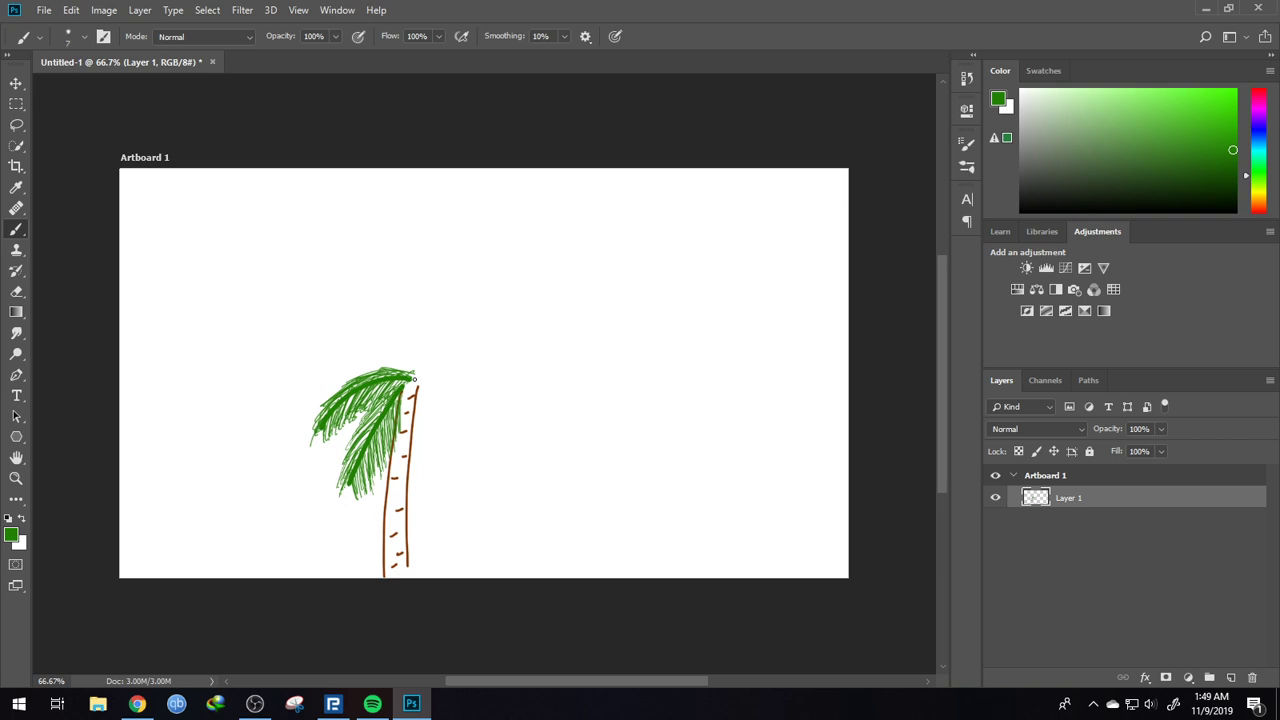
- Paint a green frond curving to the upper left of the crown, with a 7 px spine and thin leaflets above and below it
mouse_move(414, 380)
mouse_down()
mouse_move(371, 332)
mouse_move(337, 328)
mouse_up()
mouse_move(414, 371)
mouse_down()
mouse_move(400, 327)
mouse_move(411, 353)
mouse_move(412, 331)
mouse_move(406, 353)
mouse_move(382, 298)
mouse_up()
drag(399, 342, 375, 293)
mouse_move(363, 294)
mouse_down()
mouse_move(393, 336)
mouse_move(360, 286)
mouse_move(390, 334)
mouse_move(363, 291)
mouse_move(376, 330)
mouse_move(363, 302)
mouse_up()
mouse_move(368, 304)
mouse_down()
mouse_move(390, 338)
mouse_move(380, 308)
mouse_up()
mouse_move(386, 308)
mouse_down()
mouse_move(398, 336)
mouse_move(381, 319)
mouse_up()
mouse_move(383, 335)
mouse_down()
mouse_move(360, 290)
mouse_move(371, 312)
mouse_up()
mouse_move(376, 325)
mouse_down()
mouse_move(350, 291)
mouse_move(382, 325)
mouse_up()
mouse_move(375, 327)
mouse_down()
mouse_move(346, 299)
mouse_move(375, 332)
mouse_up()
mouse_move(373, 327)
mouse_down()
mouse_move(340, 298)
mouse_move(312, 304)
mouse_move(320, 312)
mouse_up()
drag(366, 314, 328, 302)
mouse_move(368, 306)
mouse_down()
mouse_move(330, 296)
mouse_move(324, 314)
mouse_up()
drag(350, 326, 334, 322)
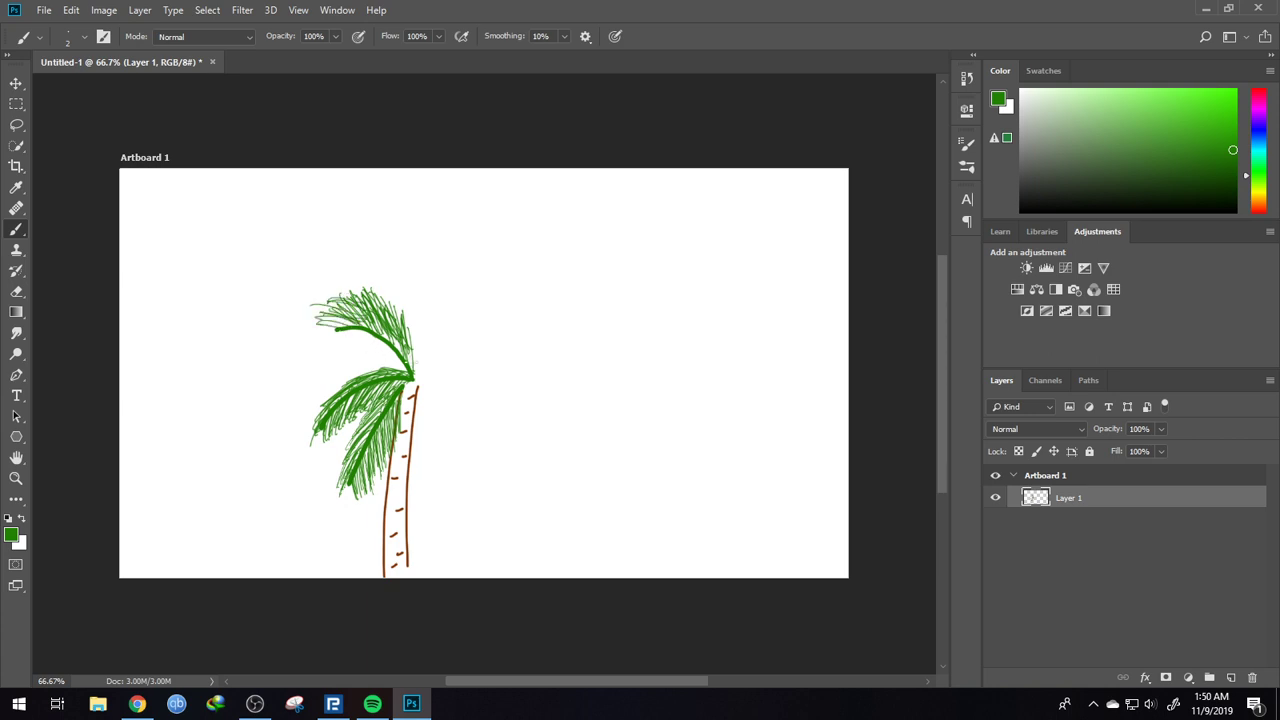
drag(411, 362, 378, 369)
mouse_move(388, 367)
mouse_down()
mouse_move(404, 373)
mouse_move(350, 368)
mouse_move(381, 331)
mouse_move(348, 354)
mouse_move(357, 331)
mouse_move(318, 354)
mouse_move(317, 336)
mouse_up()
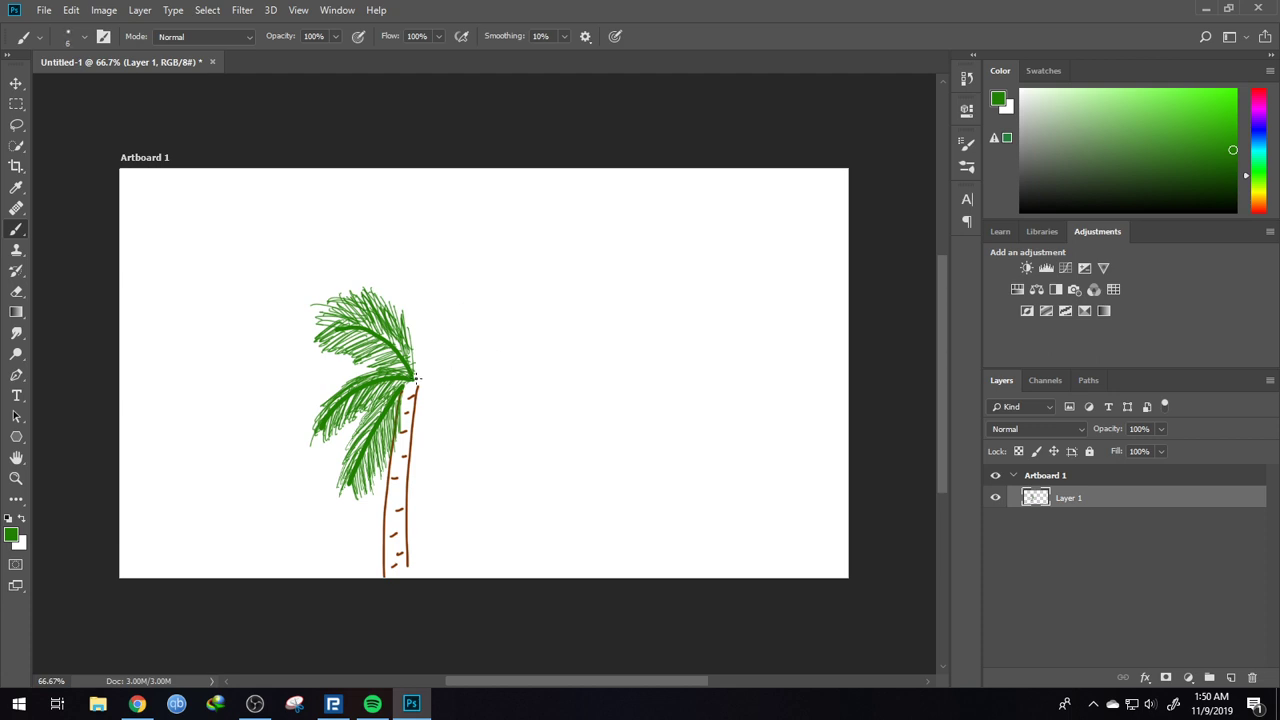
- Paint a green frond rising to the upper right of the crown, with a 6 px spine and thin leaflets on both sides
drag(412, 378, 447, 307)
key(bracketleft)
key(bracketleft)
key(bracketleft)
key(bracketleft)
drag(412, 370, 424, 298)
mouse_move(422, 344)
mouse_down()
mouse_move(430, 296)
mouse_move(446, 280)
mouse_move(462, 286)
mouse_up()
mouse_move(450, 296)
mouse_down()
mouse_move(470, 280)
mouse_move(460, 276)
mouse_up()
mouse_move(416, 374)
mouse_down()
mouse_move(484, 302)
mouse_move(484, 285)
mouse_up()
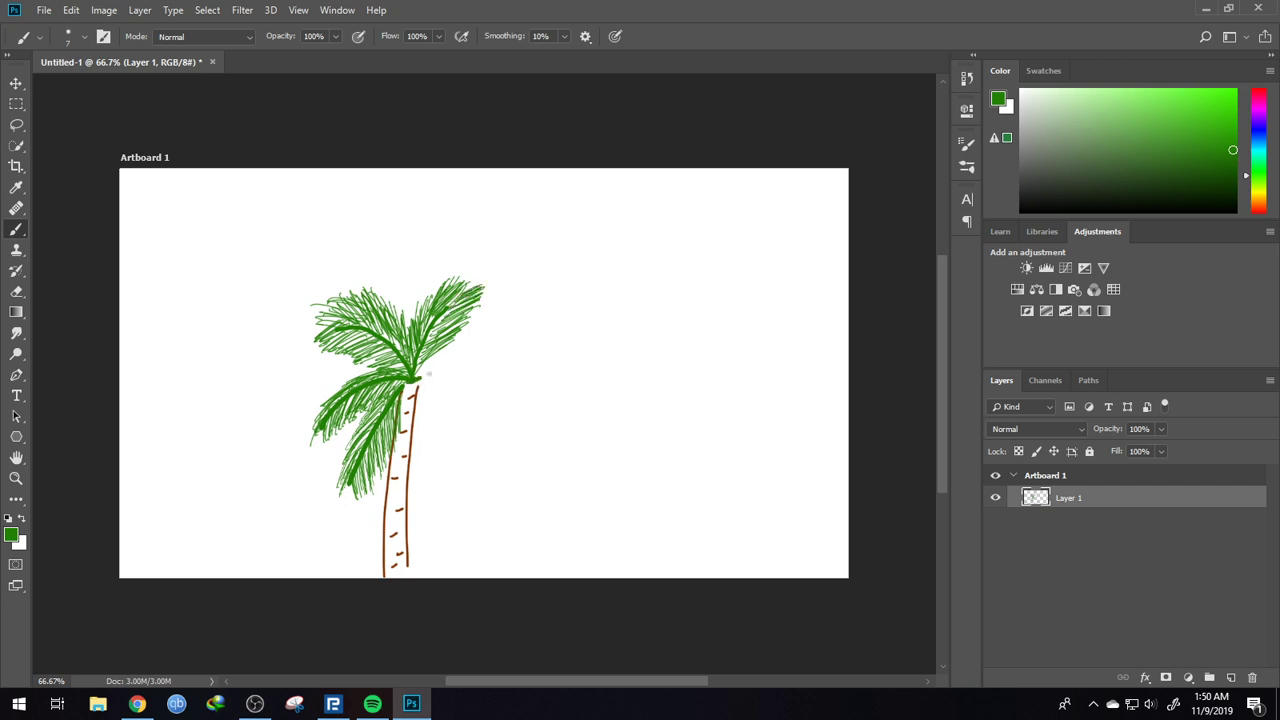
- Paint a green frond reaching right from the crown, redrawing its spine shorter and adding 2 px leaflets on both sides
drag(412, 378, 544, 354)
key(ctrl+z)
drag(414, 378, 500, 346)
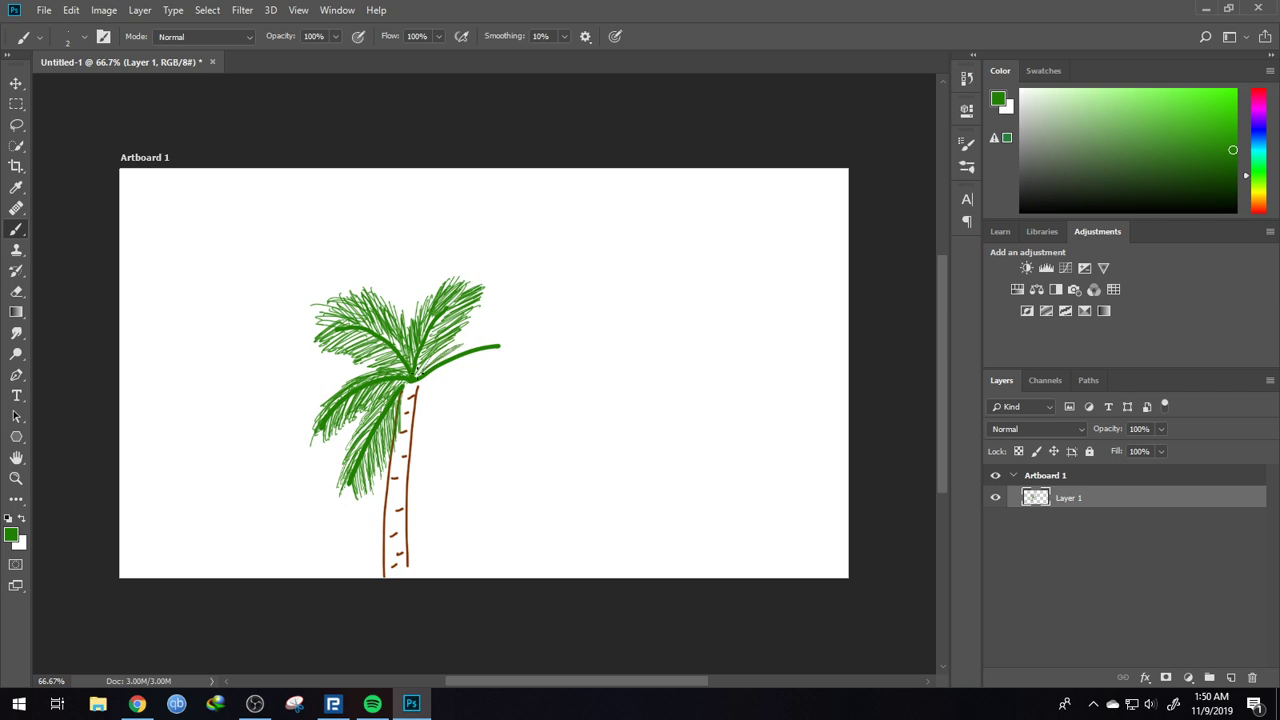
drag(446, 358, 524, 336)
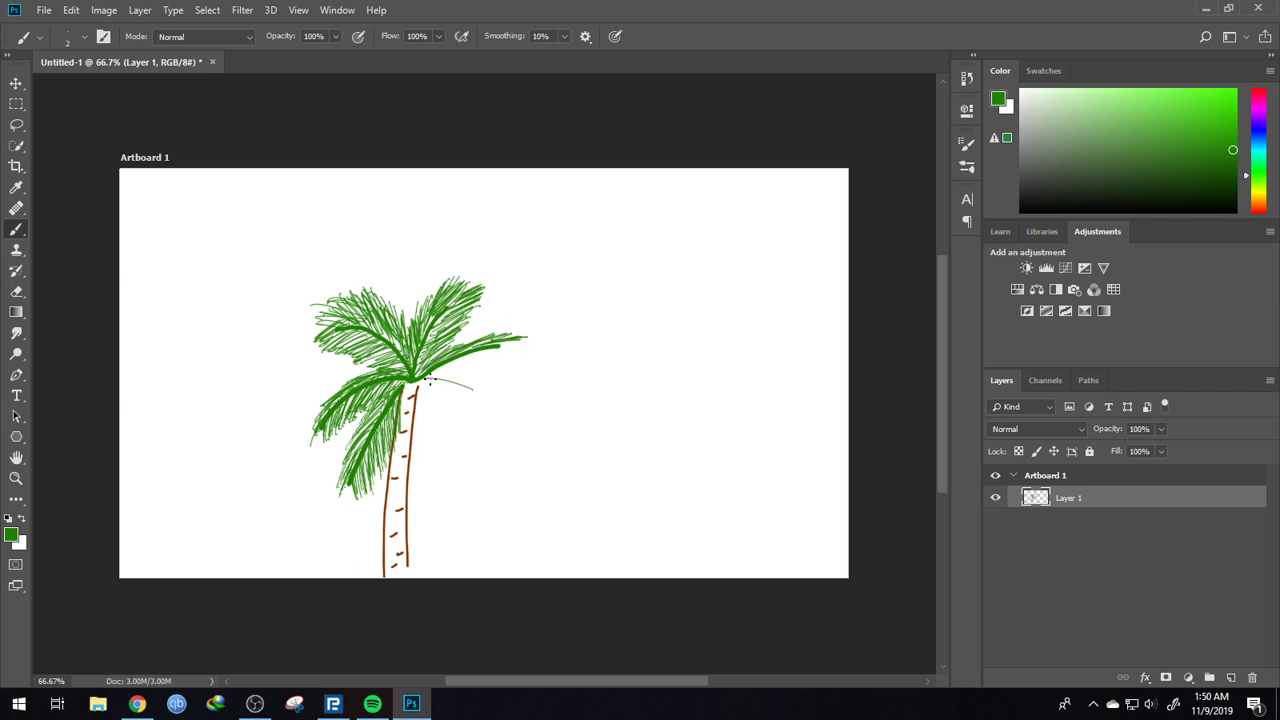
mouse_move(429, 380)
mouse_down()
mouse_move(481, 382)
mouse_move(486, 362)
mouse_move(528, 338)
mouse_move(498, 363)
mouse_up()
mouse_move(459, 360)
mouse_down()
mouse_move(487, 369)
mouse_move(479, 376)
mouse_up()
drag(449, 372, 477, 384)
- Paint a green frond sloping to the lower right of the crown, with a 6 px spine and 2 px leaflets
key(bracketright)
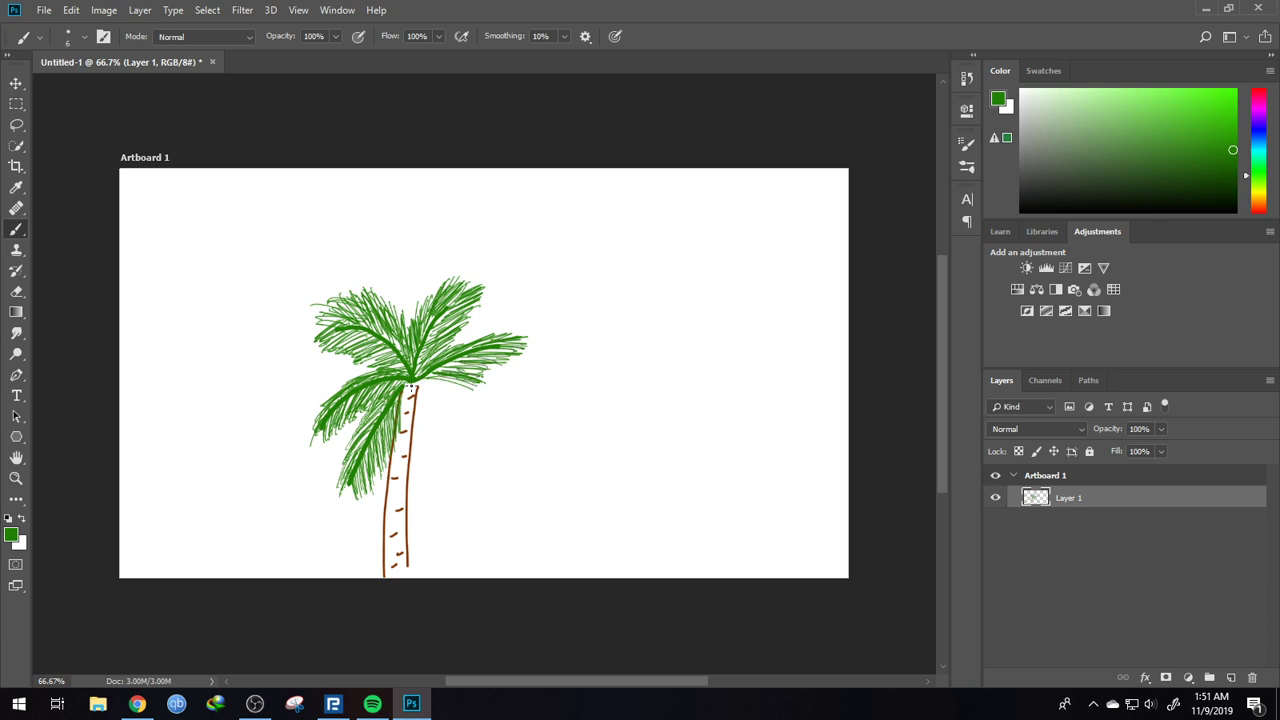
drag(411, 384, 527, 425)
mouse_move(418, 377)
mouse_down()
mouse_move(502, 396)
mouse_move(533, 422)
mouse_move(520, 412)
mouse_up()
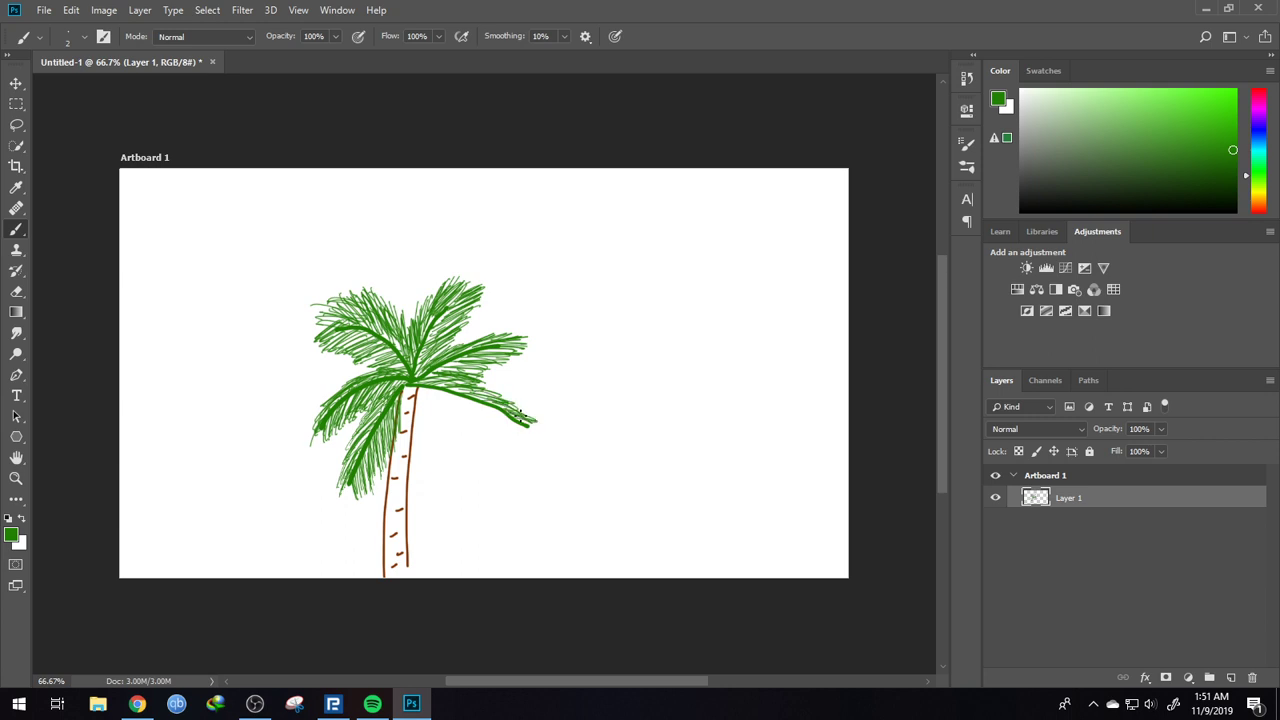
mouse_move(419, 388)
mouse_down()
mouse_move(452, 418)
mouse_move(441, 392)
mouse_move(428, 388)
mouse_move(448, 418)
mouse_move(447, 386)
mouse_move(472, 420)
mouse_move(482, 410)
mouse_move(512, 440)
mouse_move(506, 420)
mouse_move(529, 437)
mouse_move(468, 402)
mouse_up()
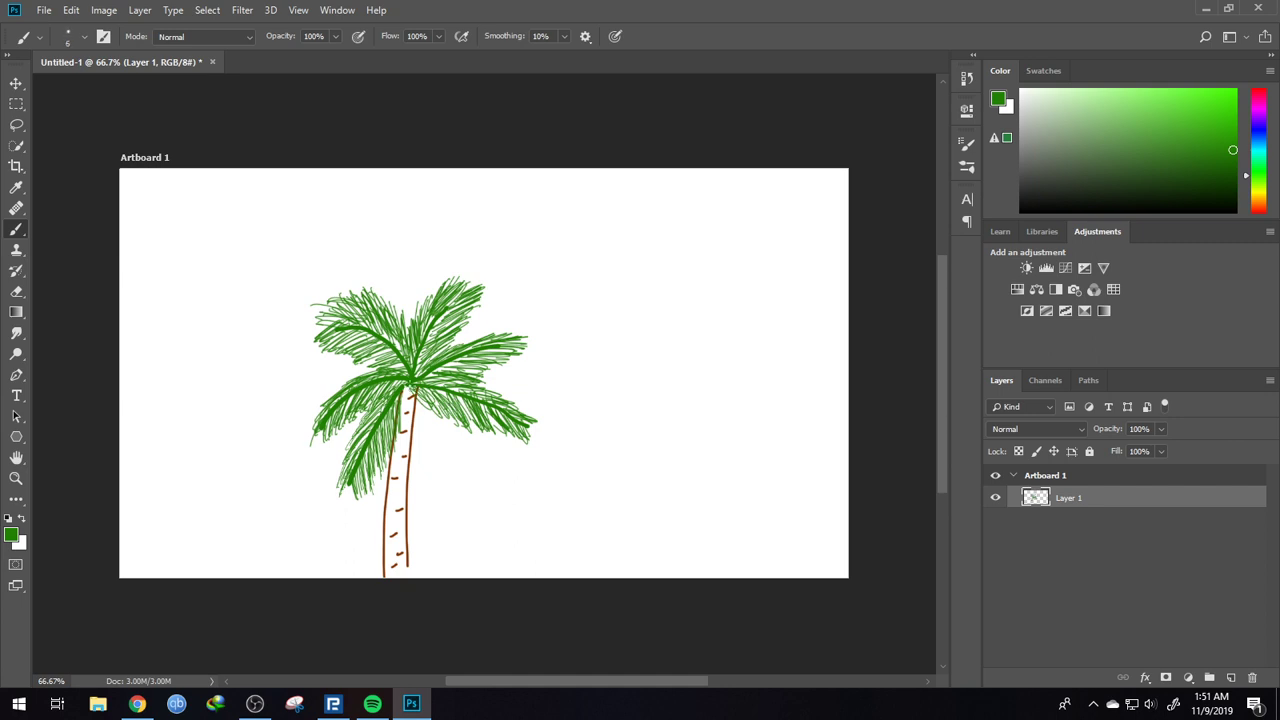
- Paint a drooping green frond down the trunk's right side, with a 6 px spine and 2 px leaflets
drag(408, 380, 454, 472)
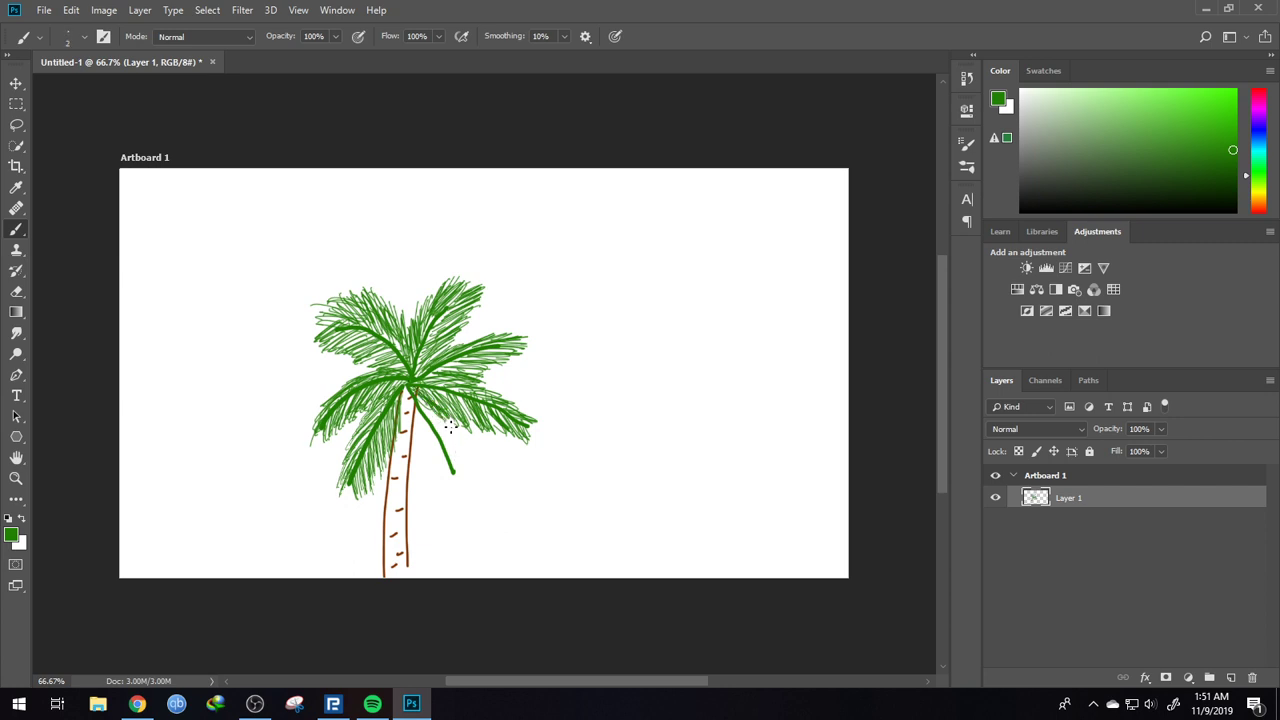
mouse_move(434, 408)
mouse_down()
mouse_move(463, 443)
mouse_move(468, 490)
mouse_up()
drag(407, 393, 434, 472)
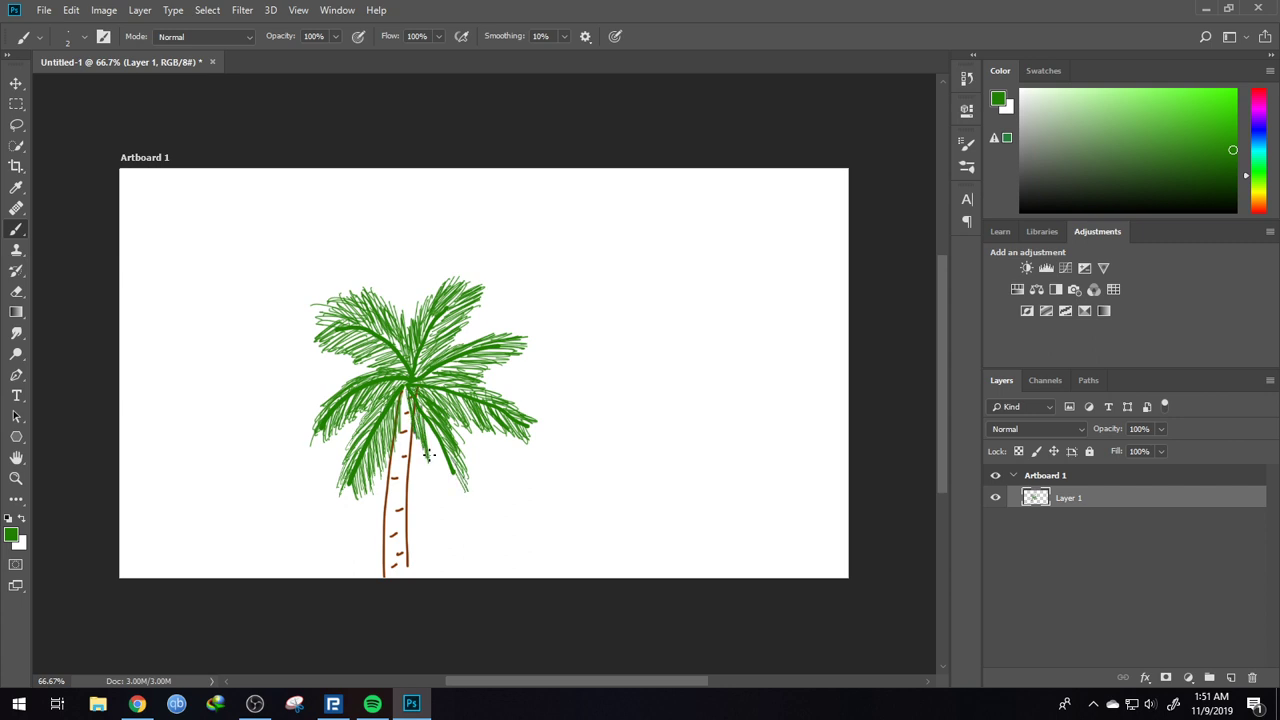
drag(424, 422, 454, 496)
drag(448, 450, 462, 498)
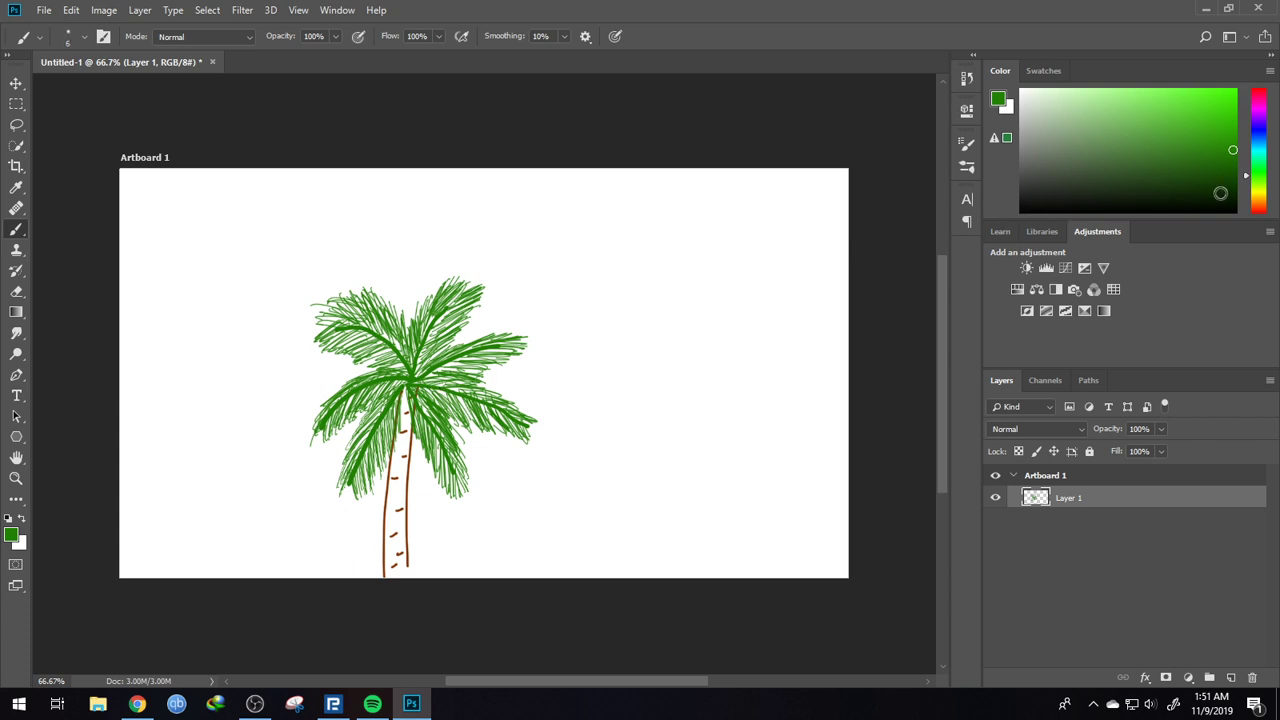
- Switch the brush colour to reddish brown and enlarge the brush to 25 px for the coconuts
click(1259, 204)
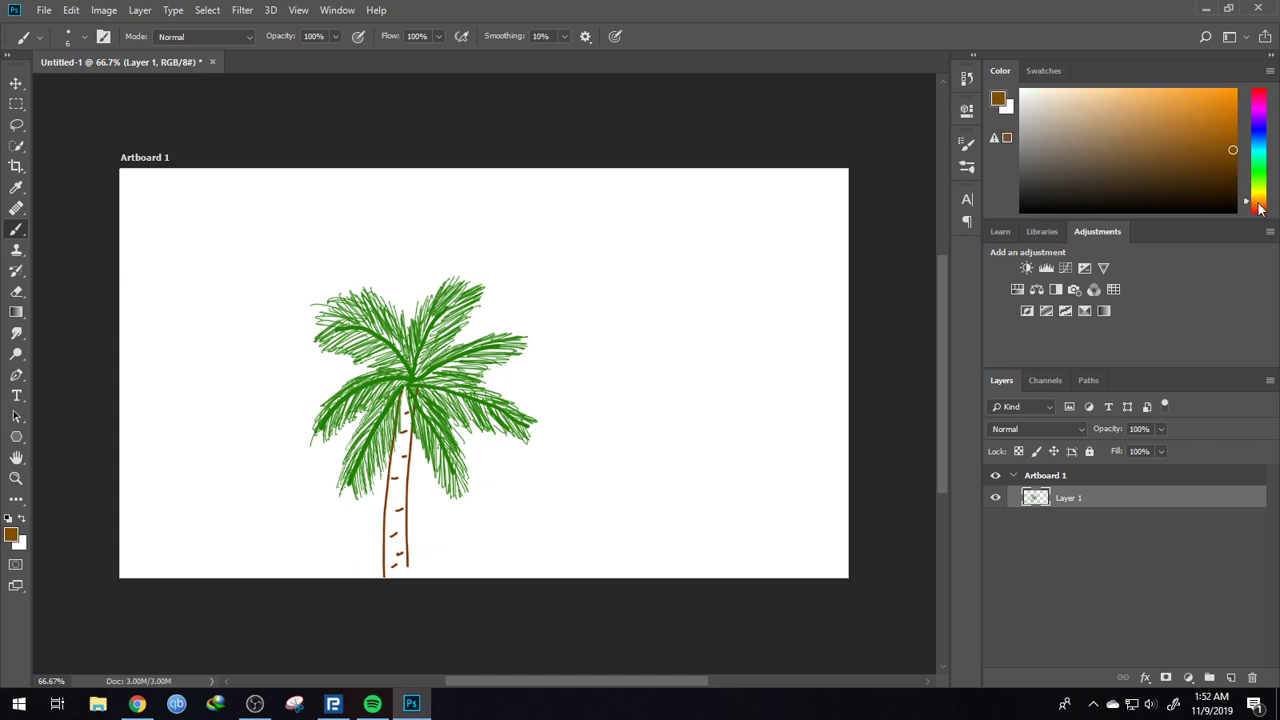
drag(1257, 203, 1258, 205)
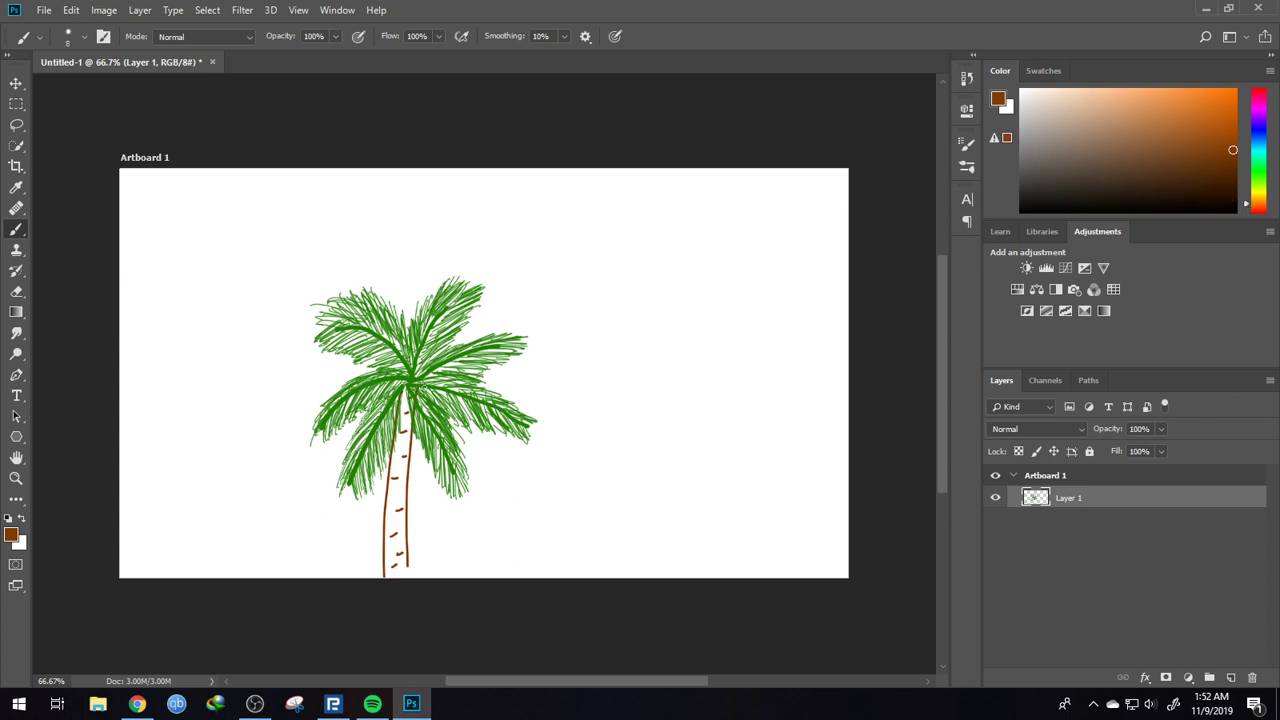
key(bracketright)
key(bracketright)
key(bracketright)
key(bracketright)
click(402, 393)
click(416, 388)
click(412, 402)
click(407, 380)
click(399, 406)
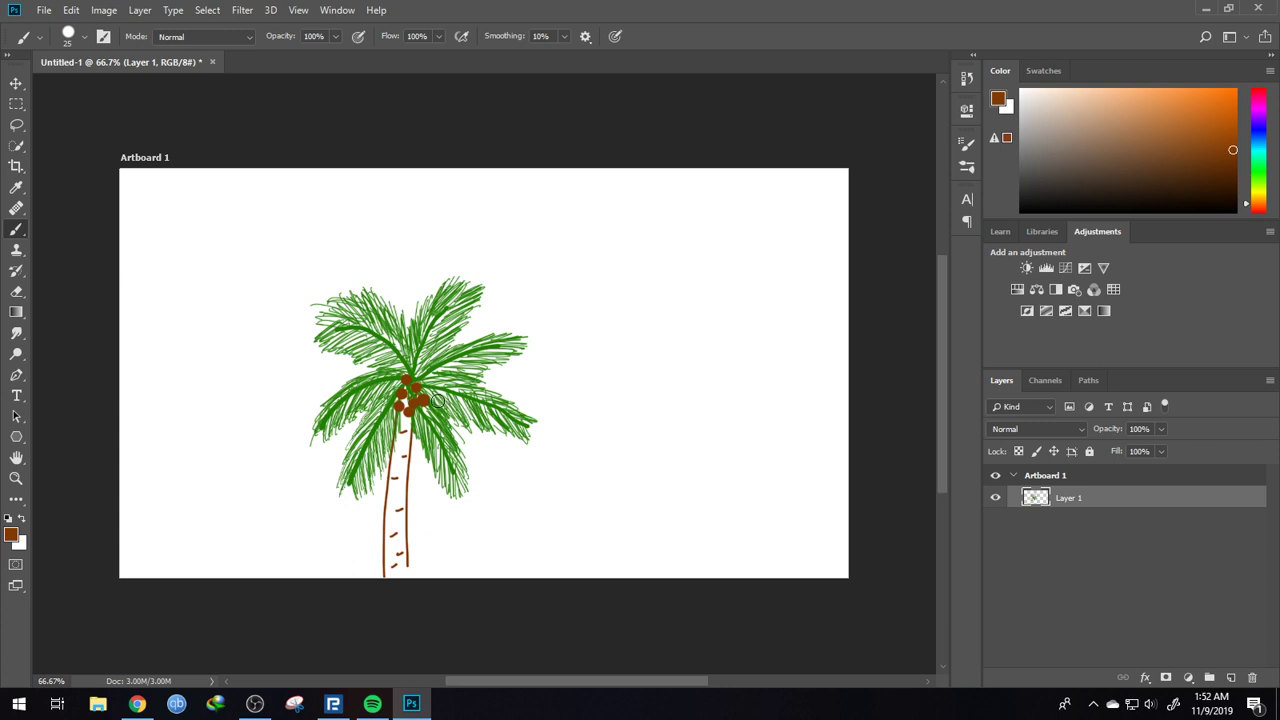
key(ctrl+alt)
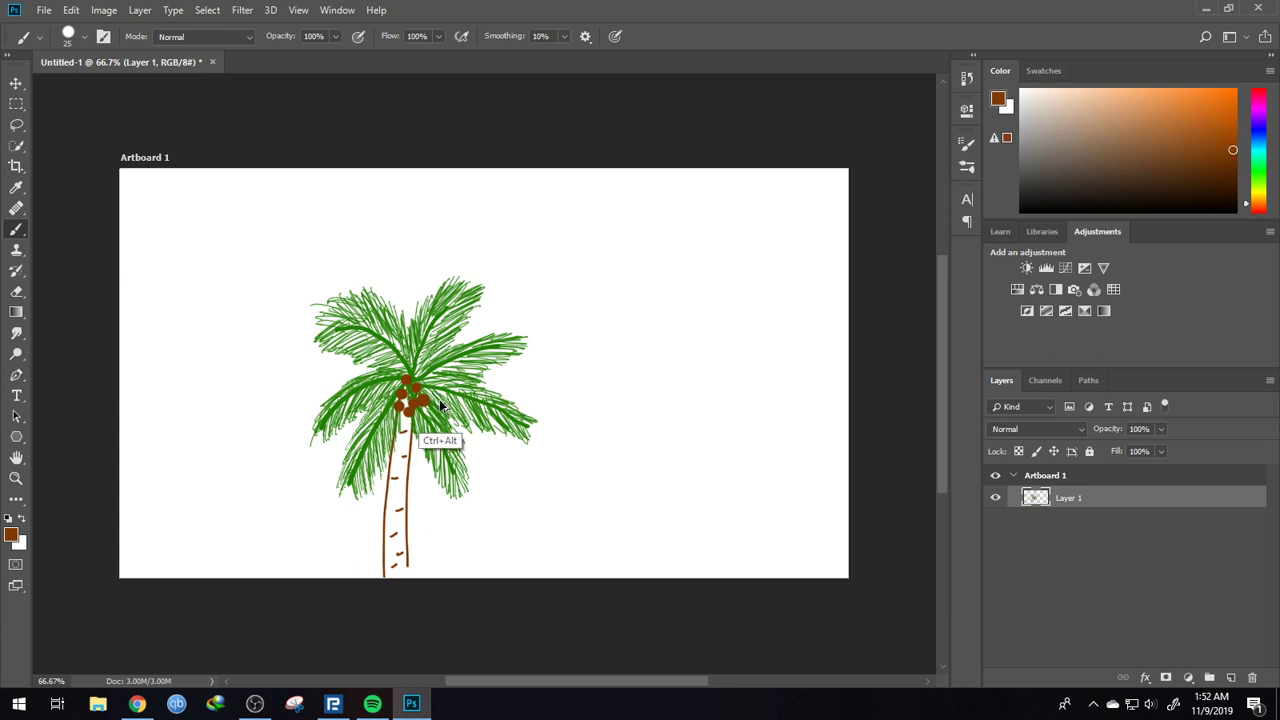
key(ctrl+alt+z)
key(ctrl+alt+z)
key(ctrl+alt+z)
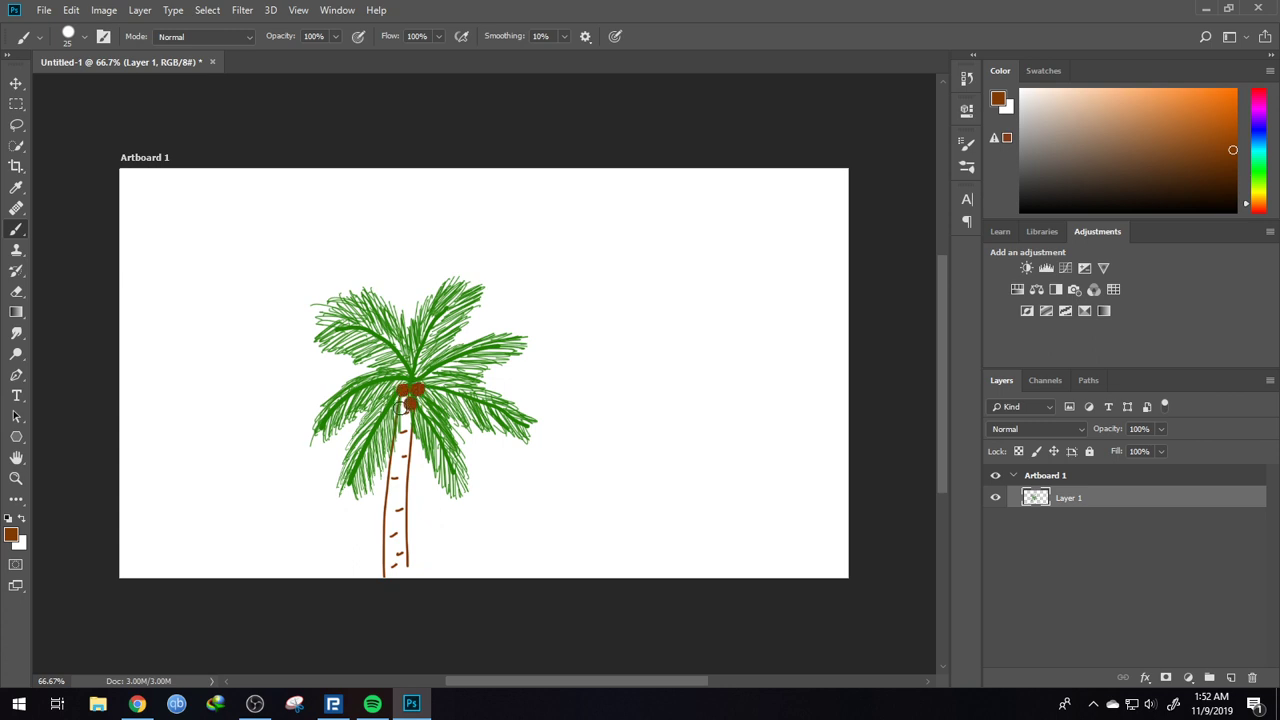
click(412, 376)
click(401, 416)
click(423, 410)
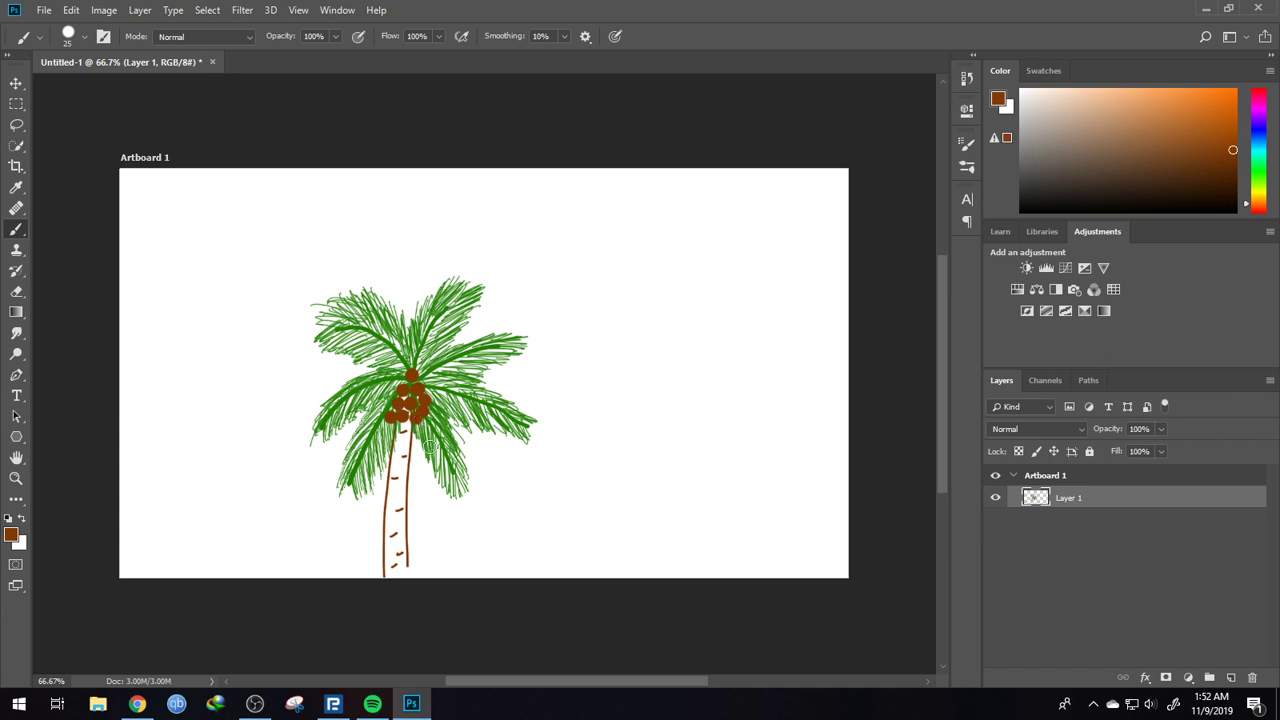
key(ctrl+alt+z)
key(ctrl+alt+z)
key(ctrl+alt+z)
key(ctrl+alt+z)
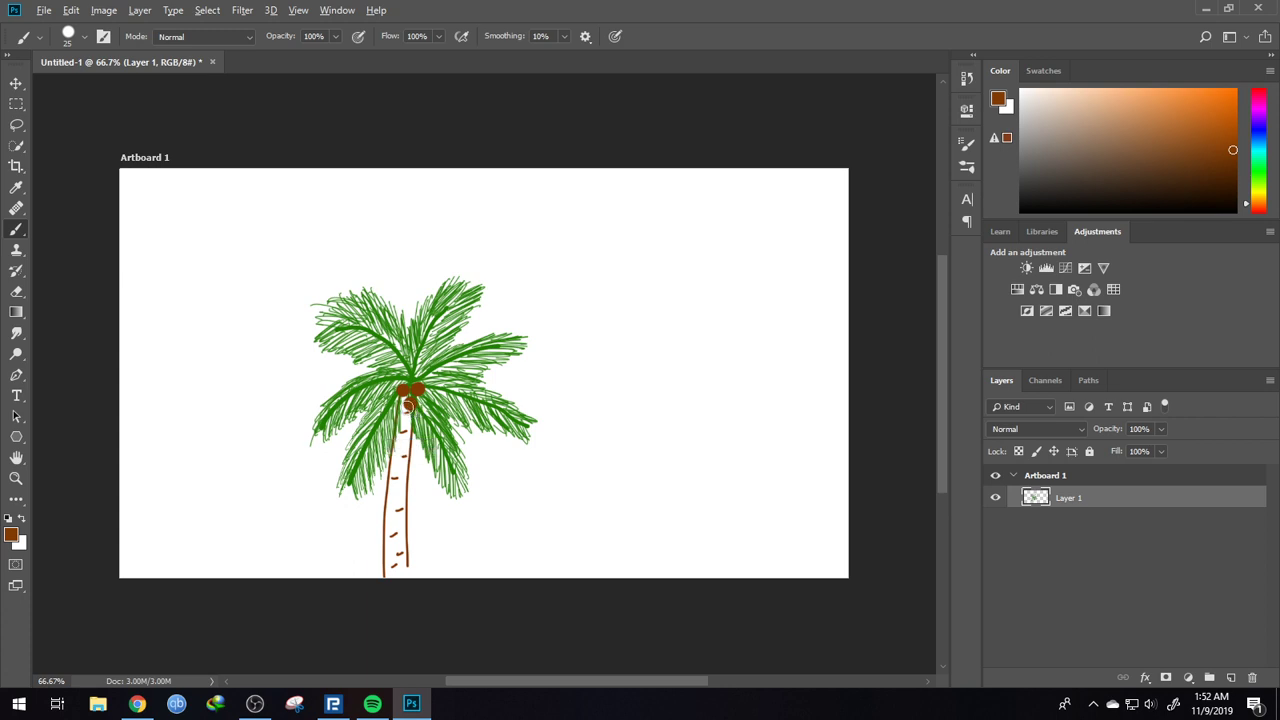
- Dot 25 px brown coconuts below the crown to build a cluster around the top of the trunk
click(399, 406)
click(415, 414)
click(424, 402)
click(388, 417)
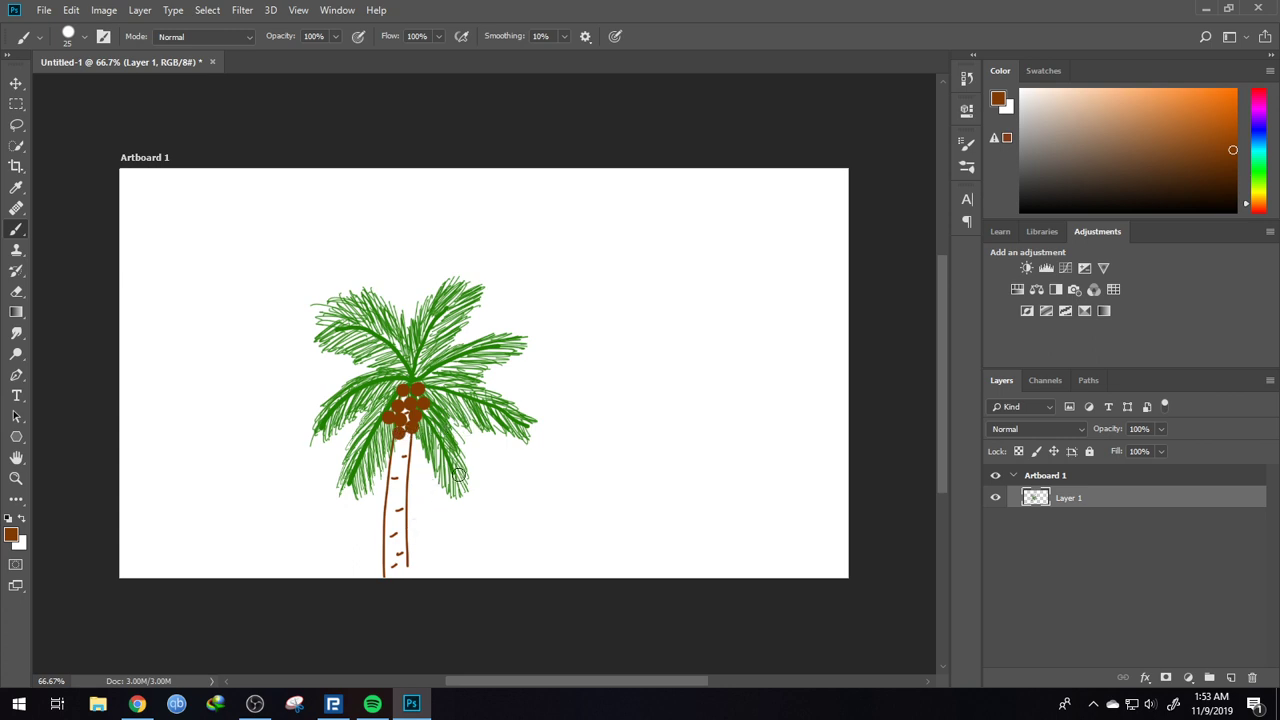
- Reduce the brush size and draw the brown spine of a fallen frond on the ground right of the trunk
key(bracketleft)
key(bracketleft)
key(bracketleft)
key(bracketleft)
key(bracketleft)
drag(424, 569, 526, 543)
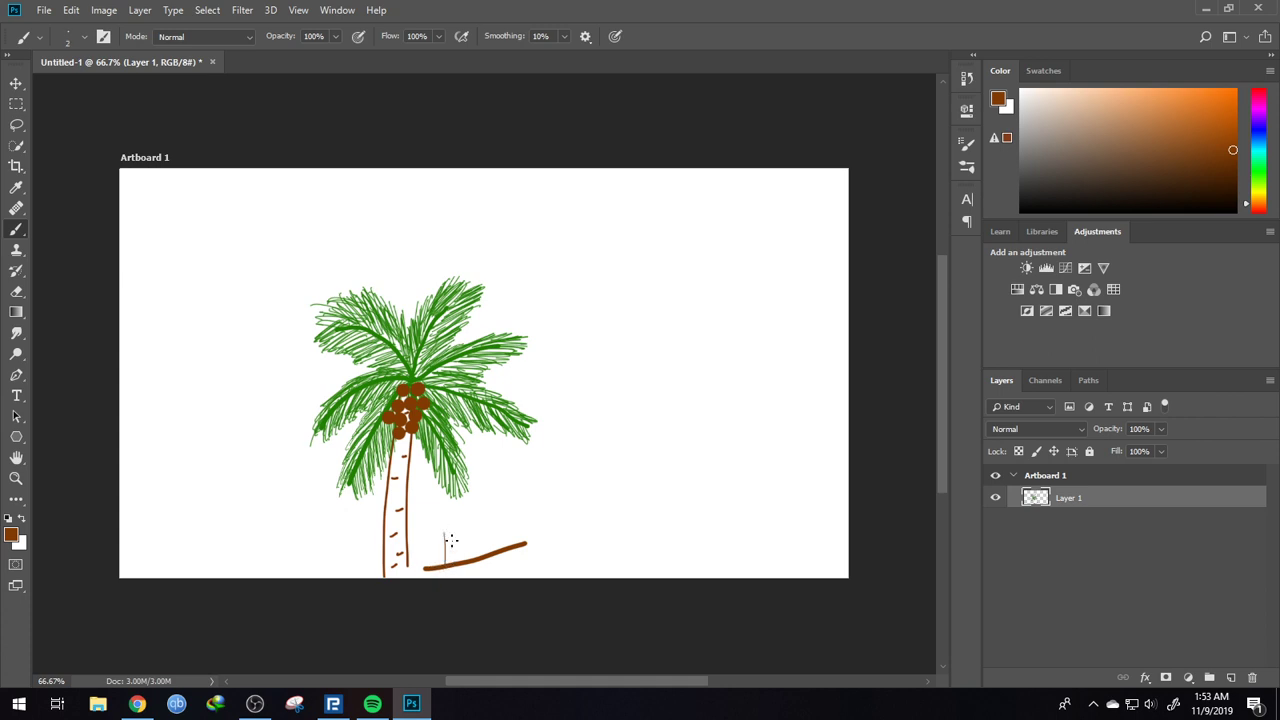
mouse_move(452, 564)
mouse_down()
mouse_move(445, 530)
mouse_move(540, 527)
mouse_up()
mouse_move(518, 543)
mouse_down()
mouse_move(546, 525)
mouse_move(512, 533)
mouse_up()
drag(474, 550, 496, 537)
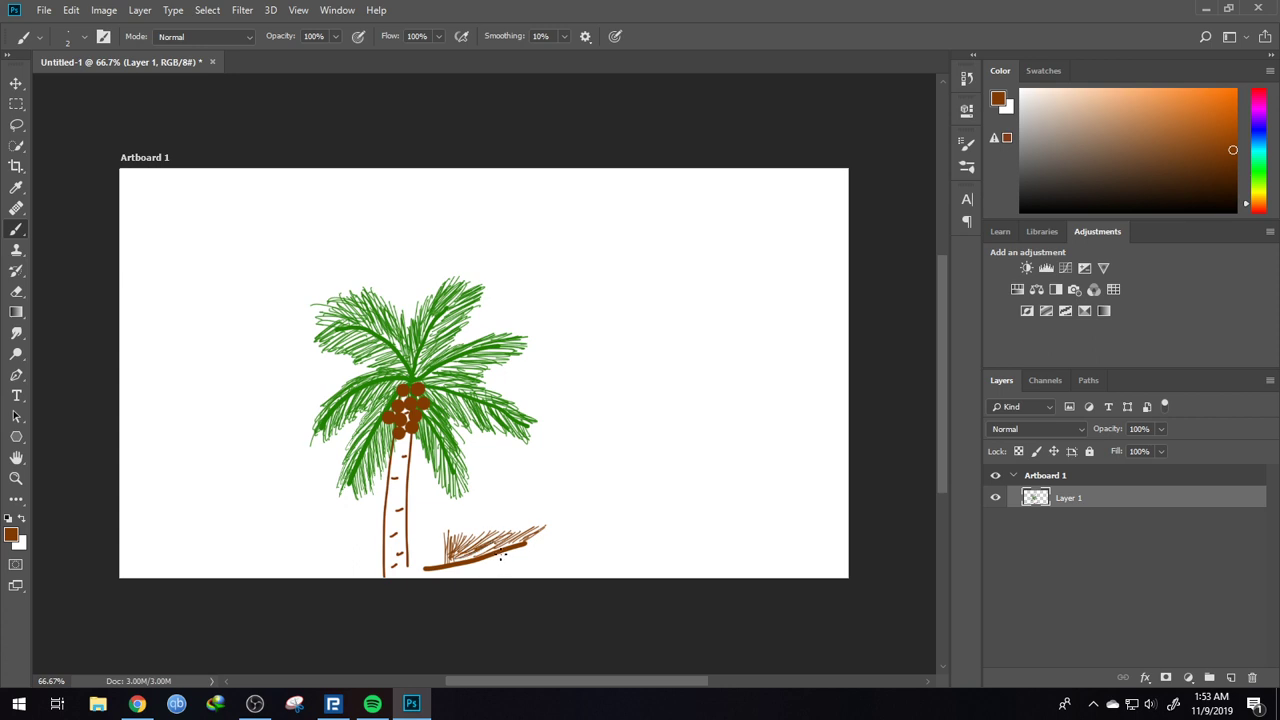
key(ctrl+alt+z)
key(ctrl+alt+z)
key(ctrl+alt+z)
key(ctrl+alt+z)
key(ctrl+alt+z)
key(ctrl+alt+z)
key(ctrl+alt+z)
key(ctrl+alt+z)
key(ctrl+alt+z)
key(ctrl+alt+z)
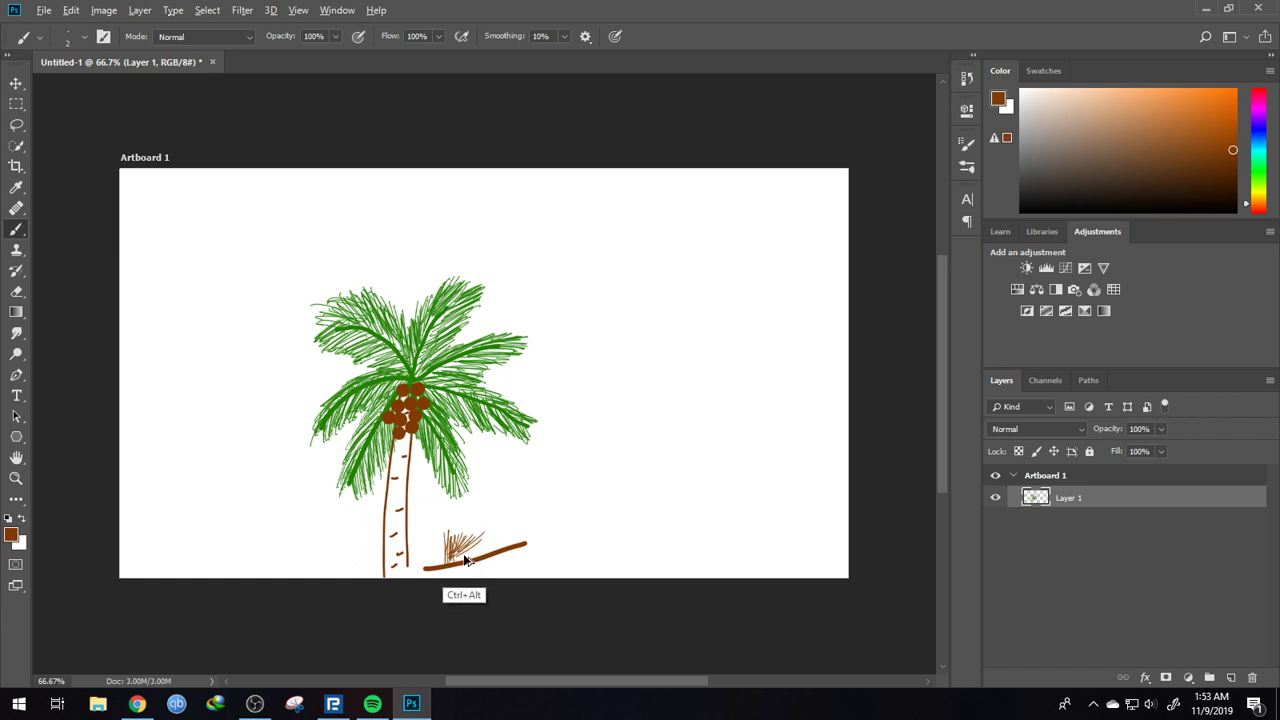
key(ctrl+alt+z)
key(ctrl+alt+z)
key(ctrl+alt+z)
key(ctrl+alt+z)
key(ctrl+alt+z)
key(ctrl+alt+z)
key(ctrl+alt+z)
- Add fine brown leaflets along the fallen frond's spine, and dot three 25 px coconuts on the ground around the trunk's base
mouse_move(446, 563)
mouse_down()
mouse_move(520, 545)
mouse_move(443, 560)
mouse_move(532, 520)
mouse_move(492, 545)
mouse_move(510, 539)
mouse_move(503, 525)
mouse_move(475, 570)
mouse_move(457, 571)
mouse_move(498, 565)
mouse_move(465, 555)
mouse_move(554, 550)
mouse_move(562, 535)
mouse_move(508, 547)
mouse_up()
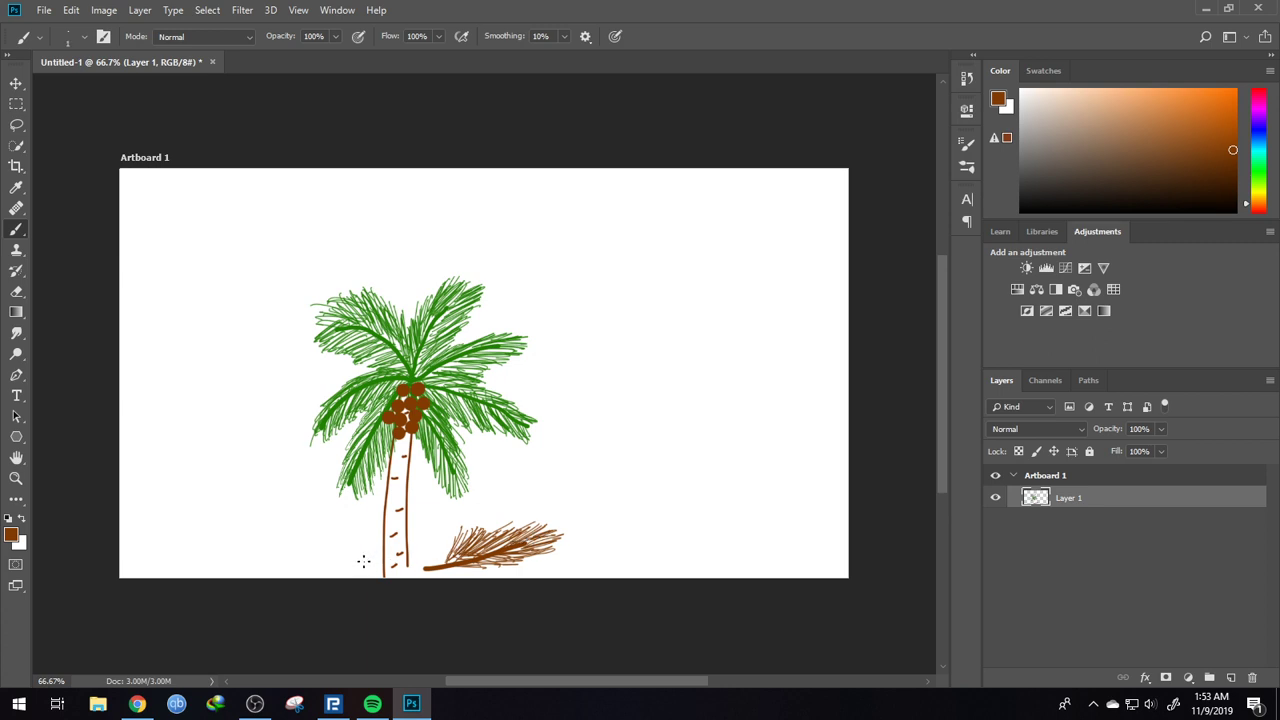
key(bracketright)
key(bracketright)
key(bracketright)
key(bracketright)
key(bracketright)
click(366, 561)
click(428, 540)
click(346, 543)
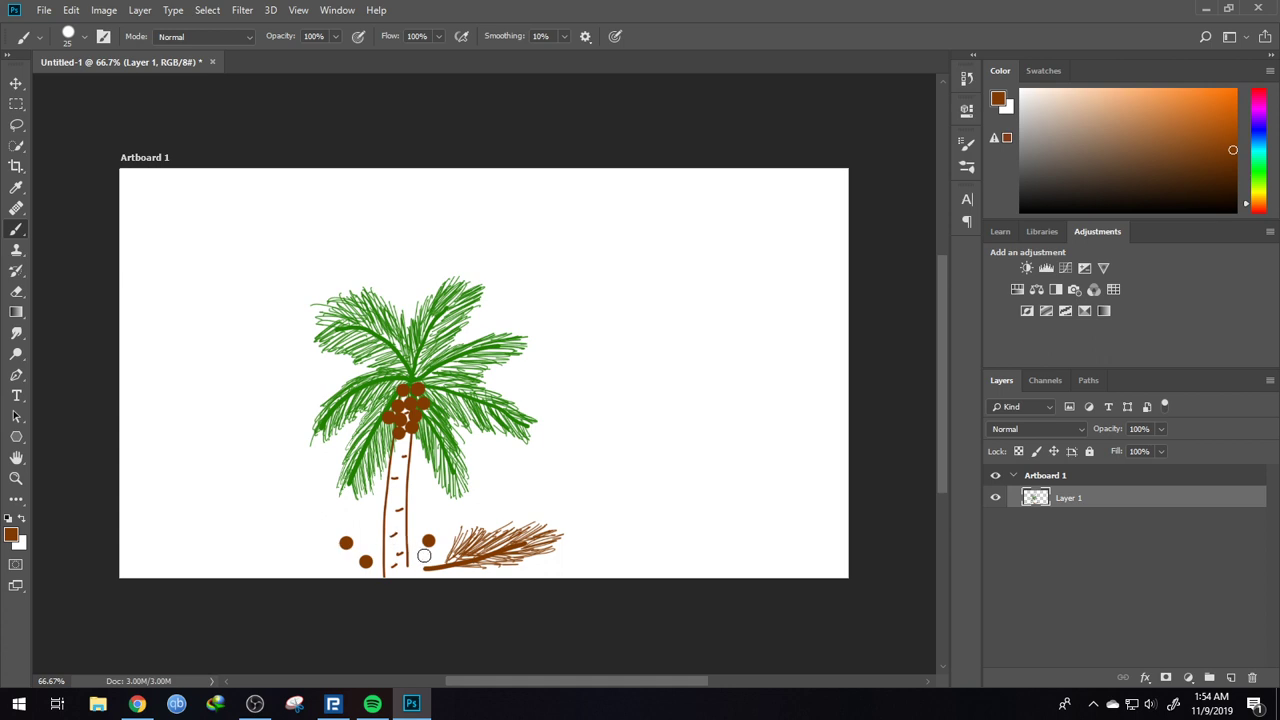
click(458, 516)
key(ctrl+z)
- Switch to near-black with a 4 px brush and draw a short stem on each of the three fallen coconuts
click(1033, 200)
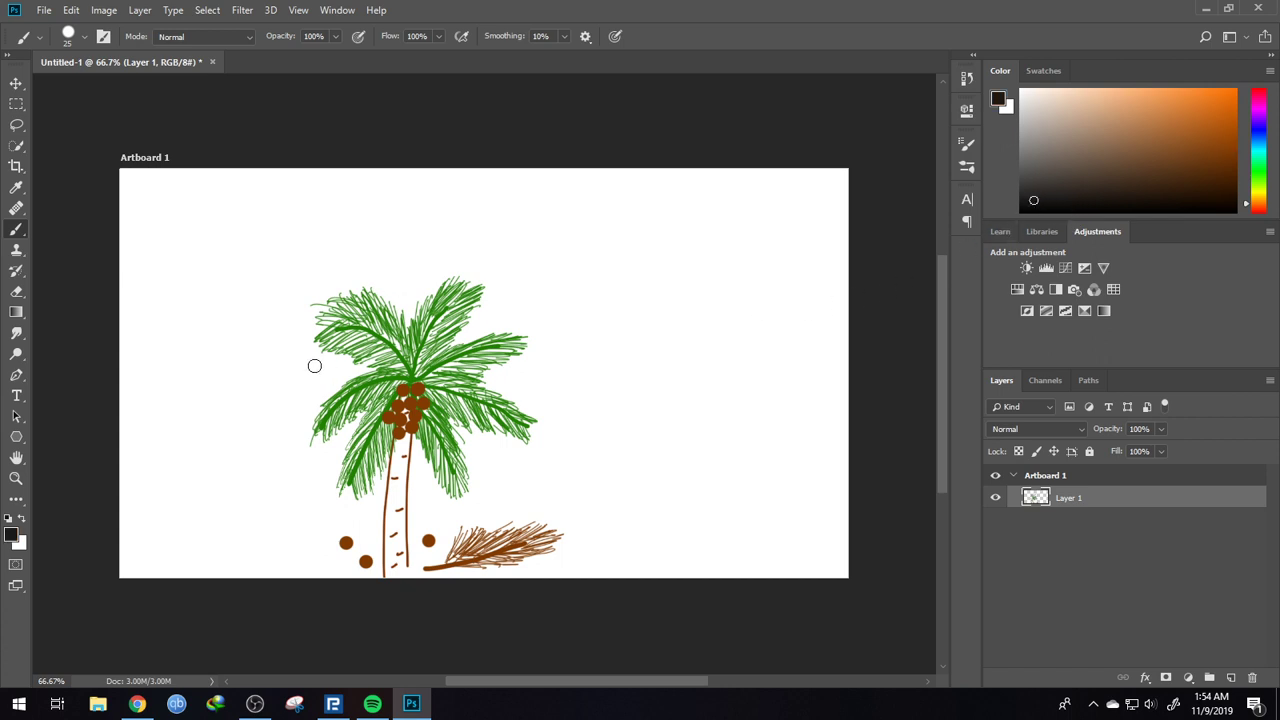
key(bracketleft)
key(bracketleft)
mouse_move(345, 535)
mouse_down()
mouse_move(333, 522)
mouse_move(363, 539)
mouse_up()
- Handwrite "Thanks 4" in near-black with the 4 px brush above the palm tree, correcting misdrawn letters
mouse_move(165, 220)
mouse_down()
mouse_move(207, 211)
mouse_move(234, 272)
mouse_move(294, 256)
mouse_up()
drag(304, 224, 310, 231)
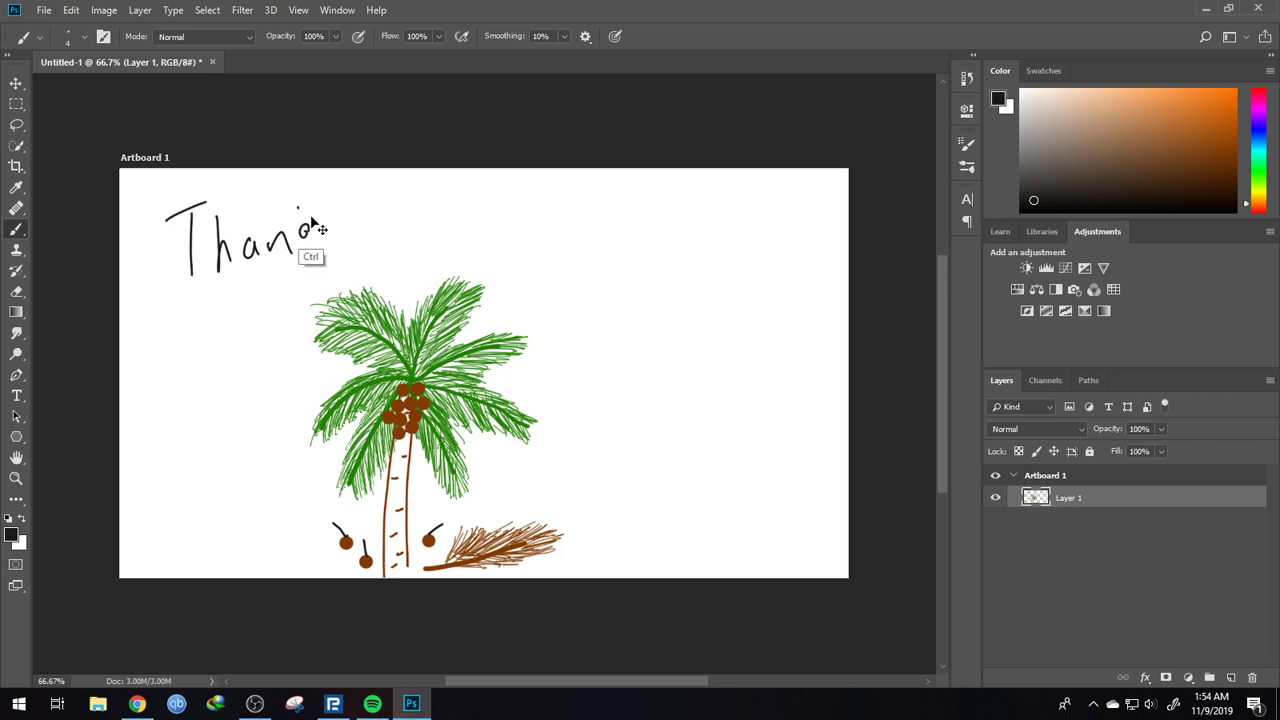
key(ctrl+alt+z)
key(ctrl+alt+z)
mouse_move(298, 195)
mouse_down()
mouse_move(298, 258)
mouse_move(322, 242)
mouse_up()
mouse_move(369, 193)
mouse_down()
mouse_move(370, 240)
mouse_move(395, 224)
mouse_up()
drag(383, 197, 388, 254)
key(ctrl+z)
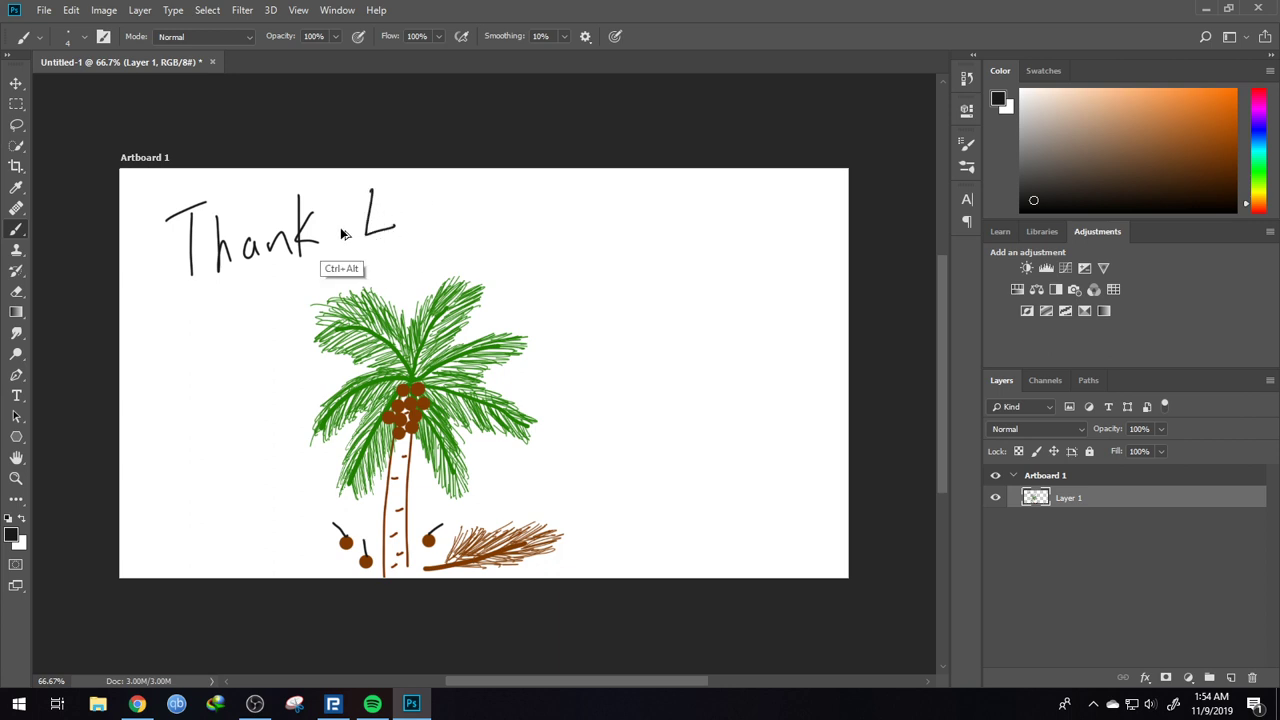
key(ctrl+alt+z)
drag(336, 220, 330, 240)
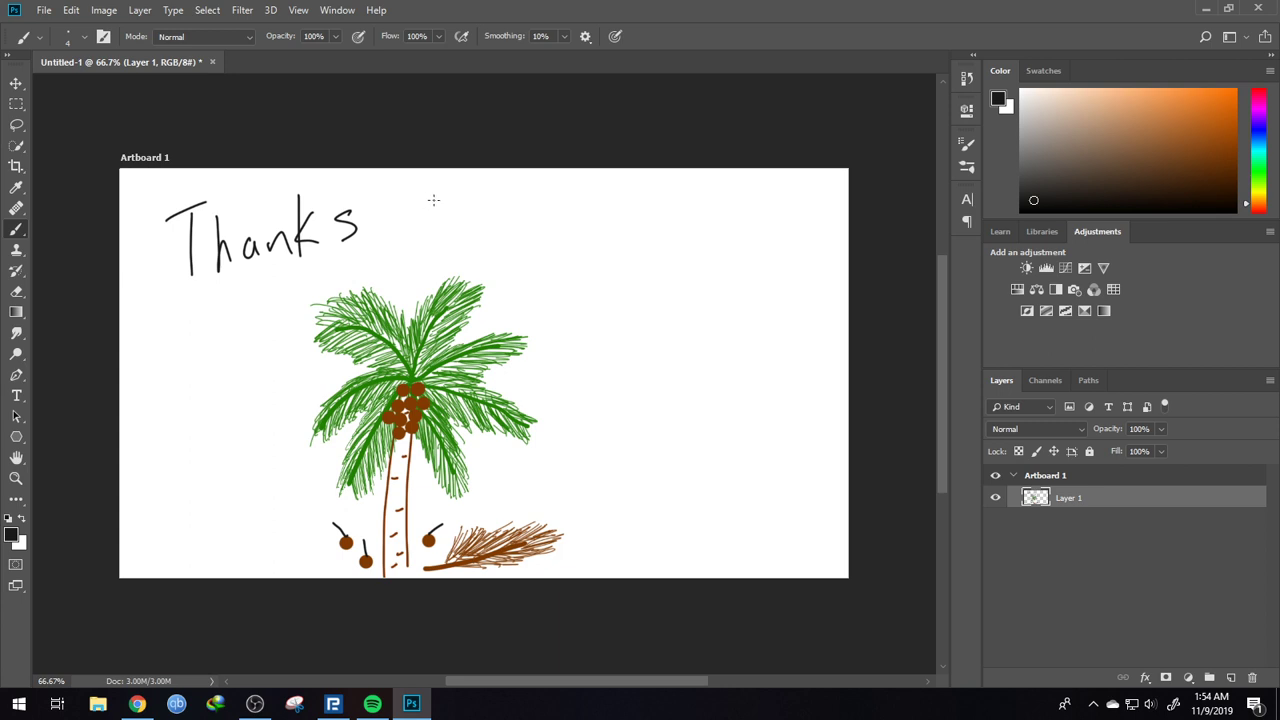
drag(418, 243, 447, 241)
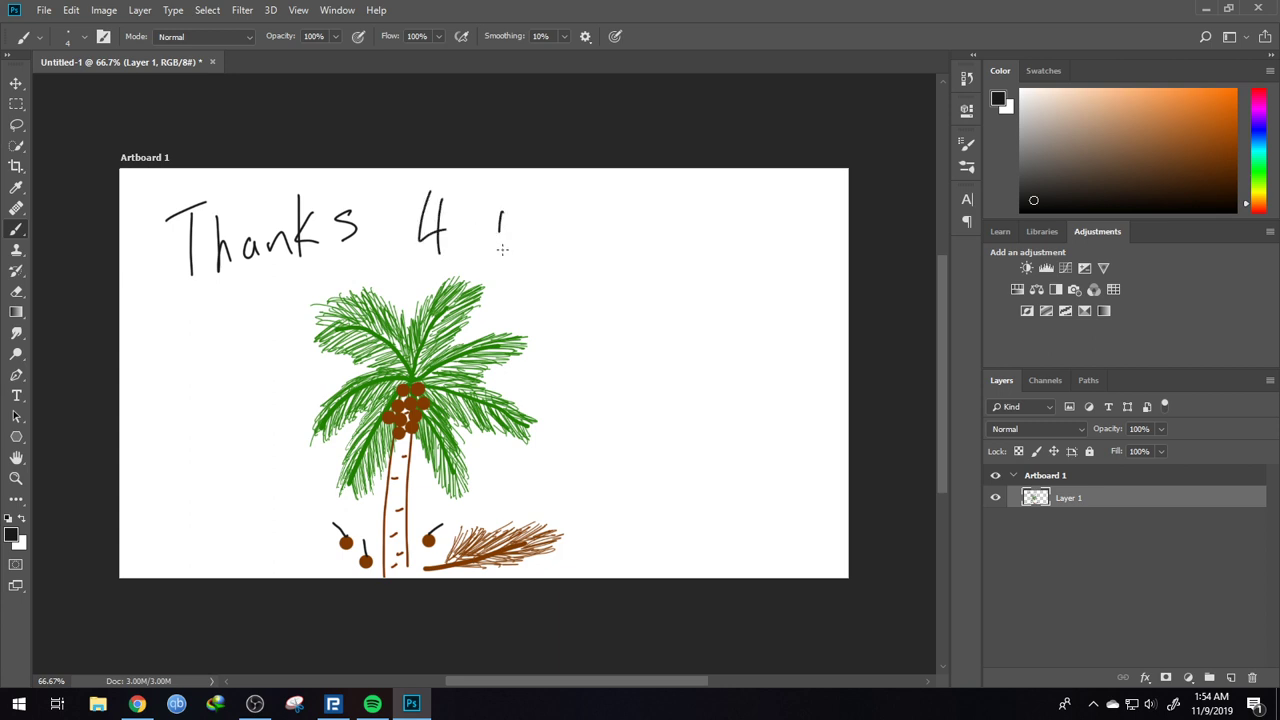